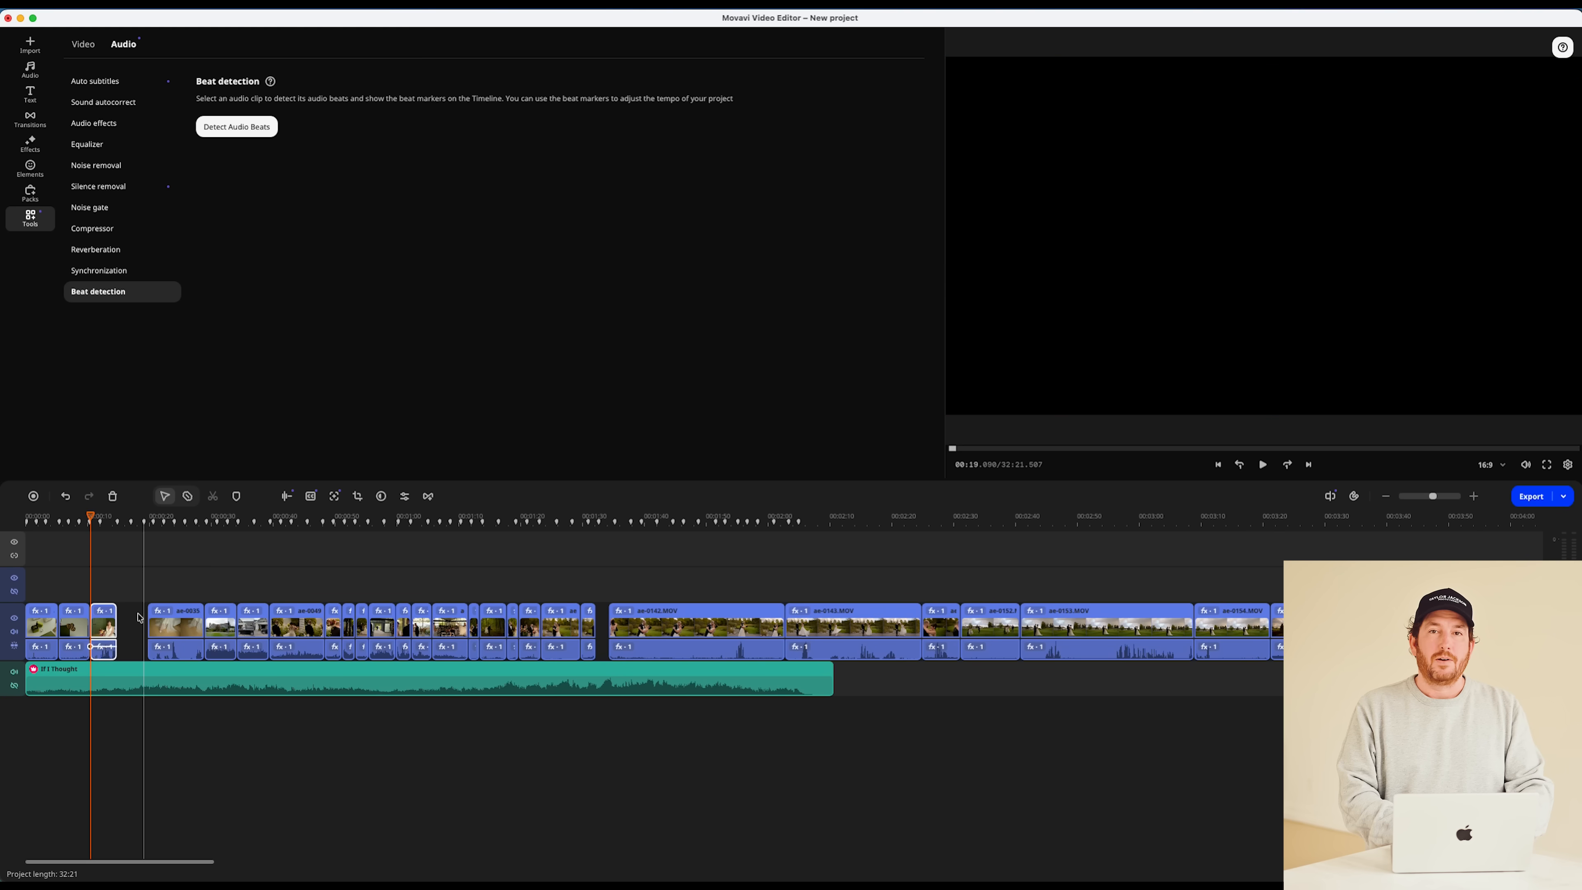
- Trim the three clips after the bridal portrait clip on the video track and butt them together on the beat markers
left_click_drag(174, 627, 128, 617)
left_click_drag(232, 629, 143, 623)
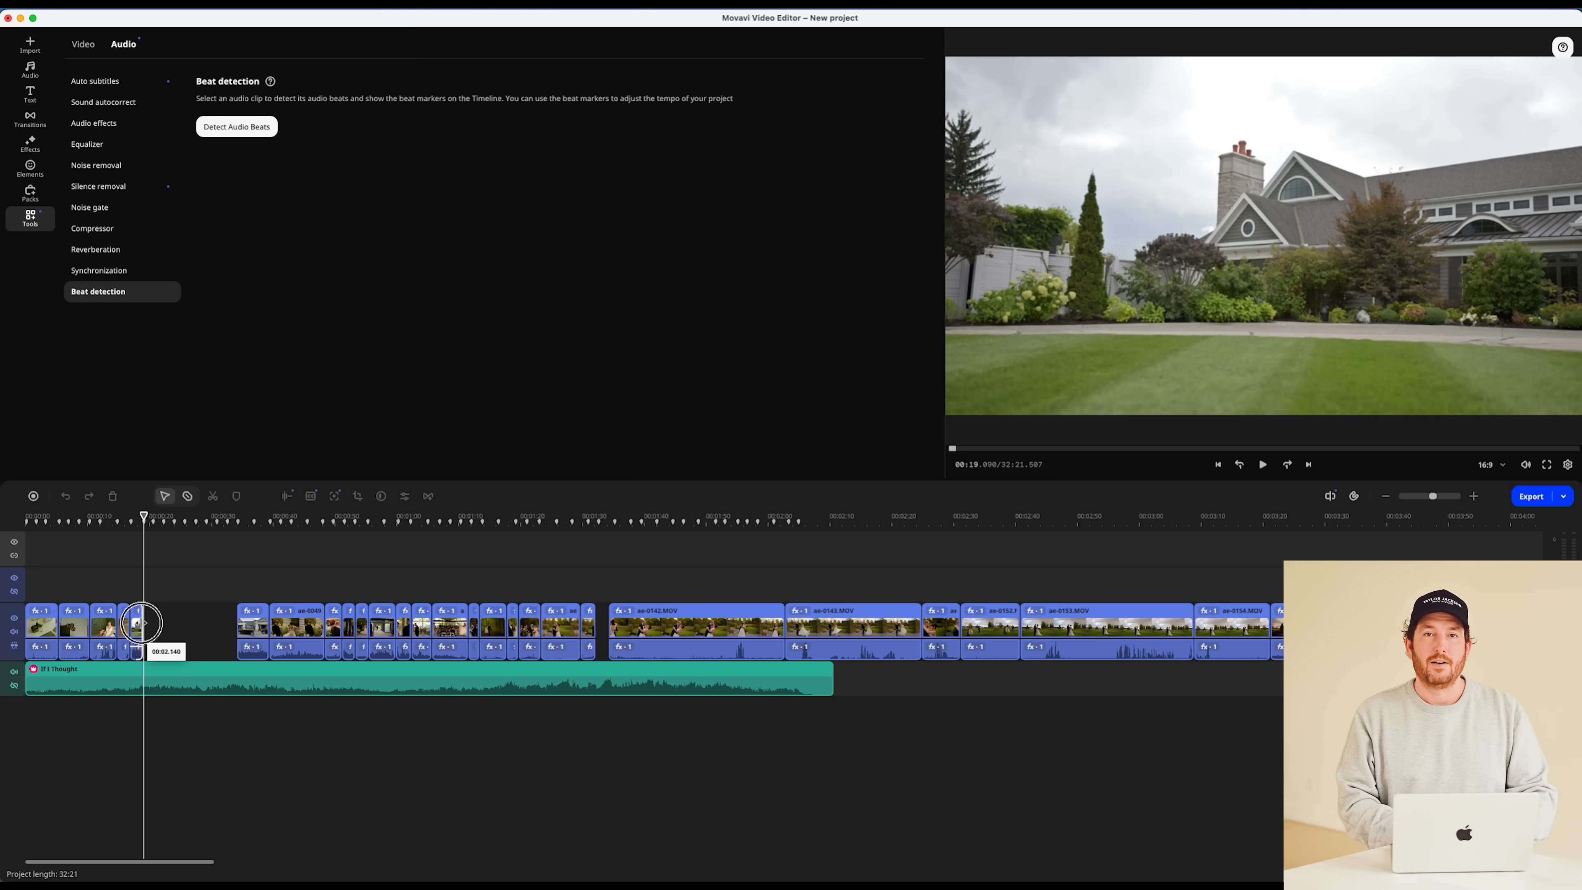
left_click_drag(252, 626, 163, 630)
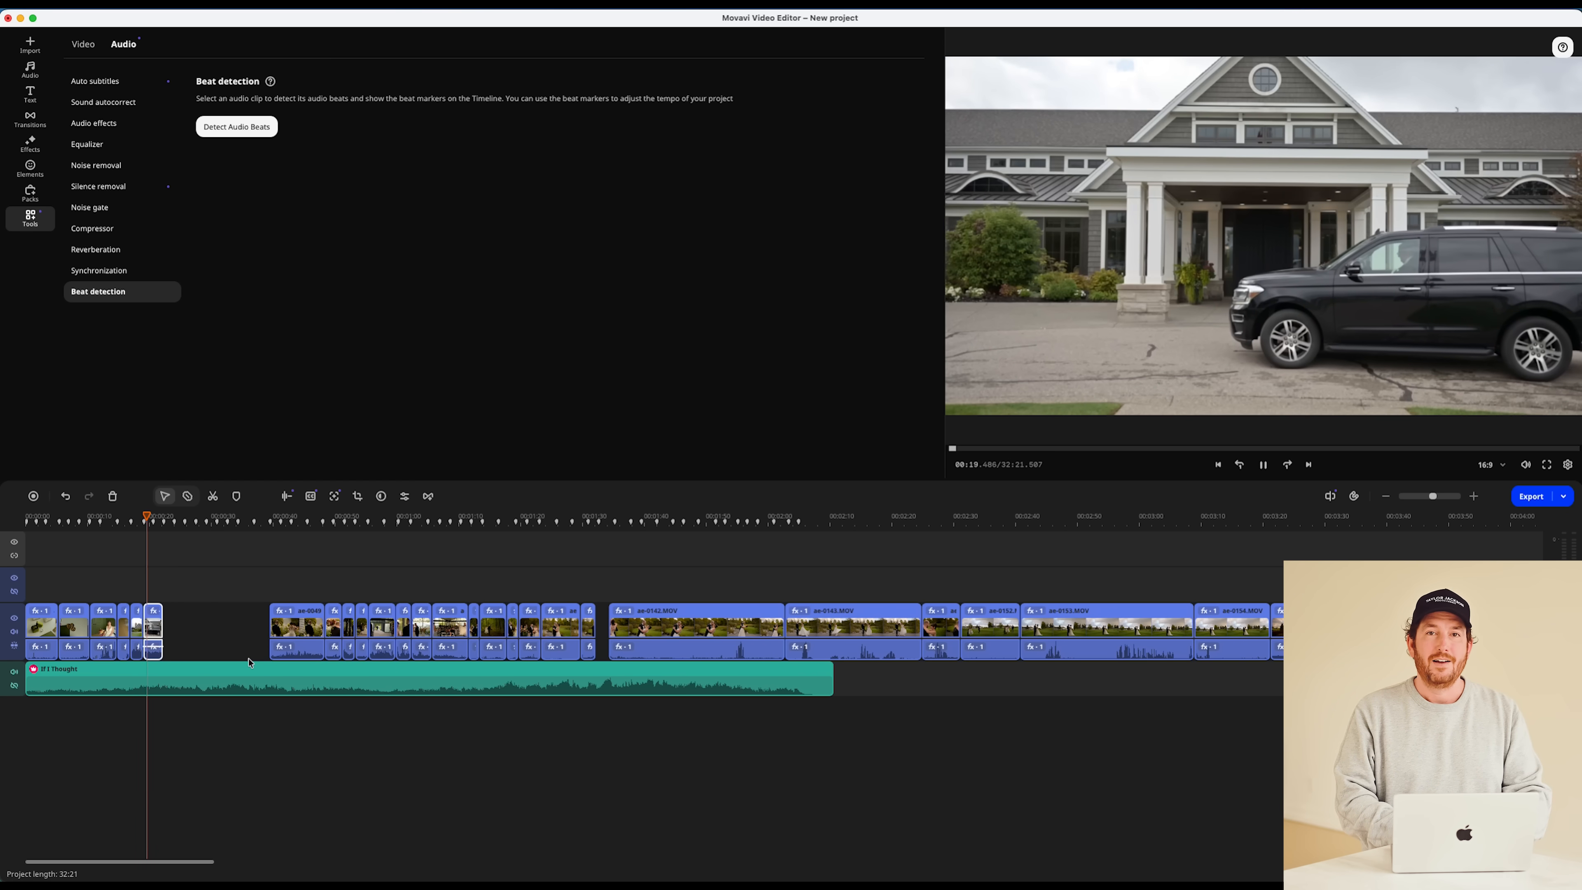
- Set the minimum time between the music's beat markers to 0.63 sec and close up the following clips to match them
left_click_drag(304, 116, 318, 117)
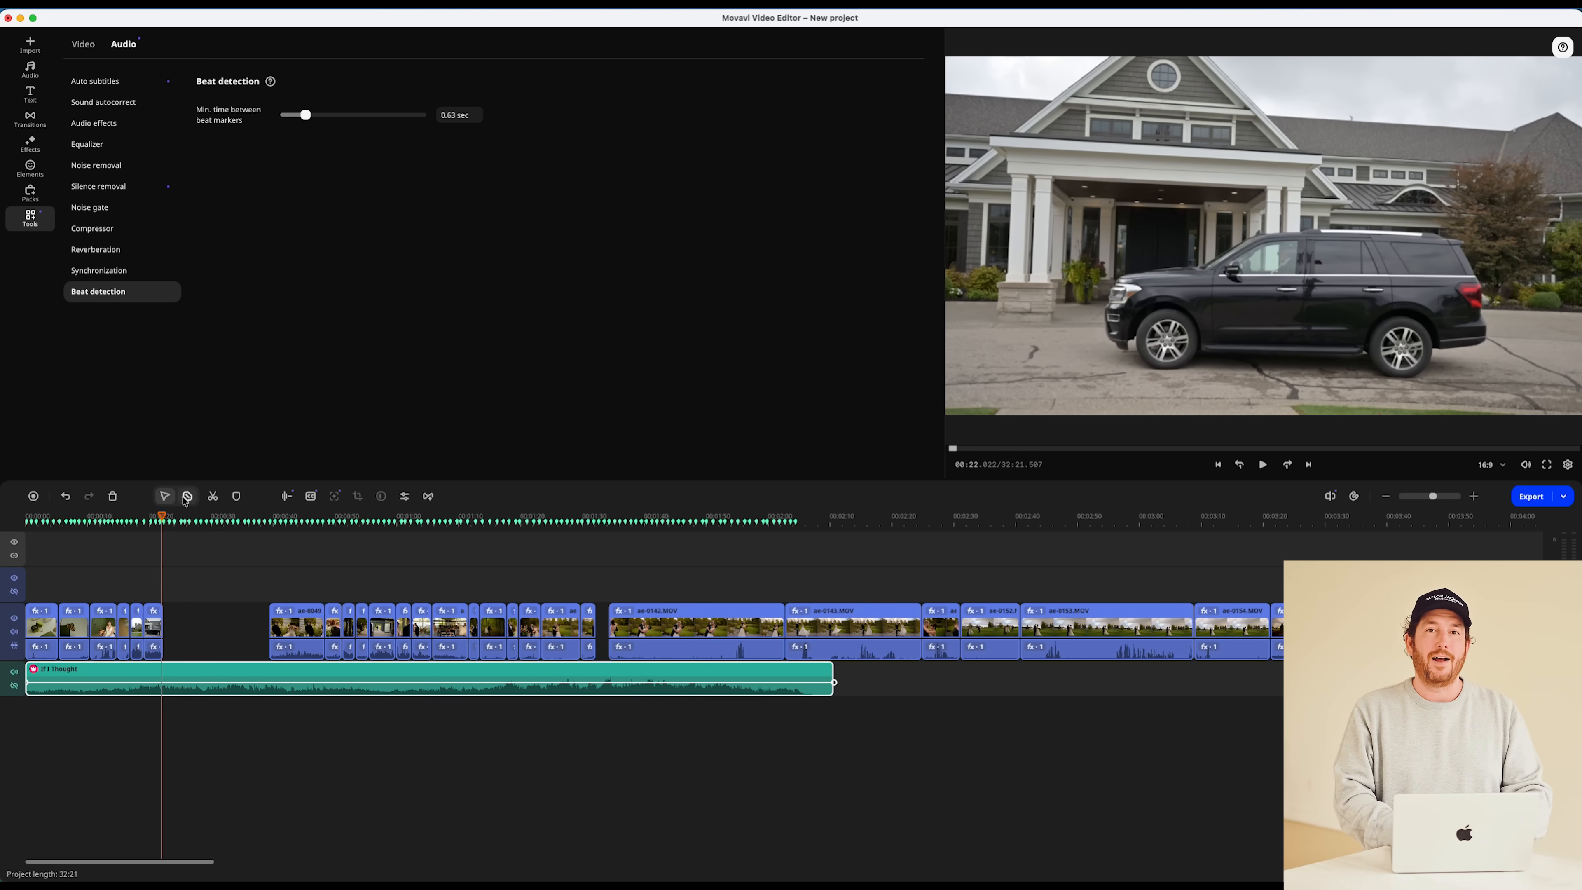
left_click_drag(182, 514, 130, 541)
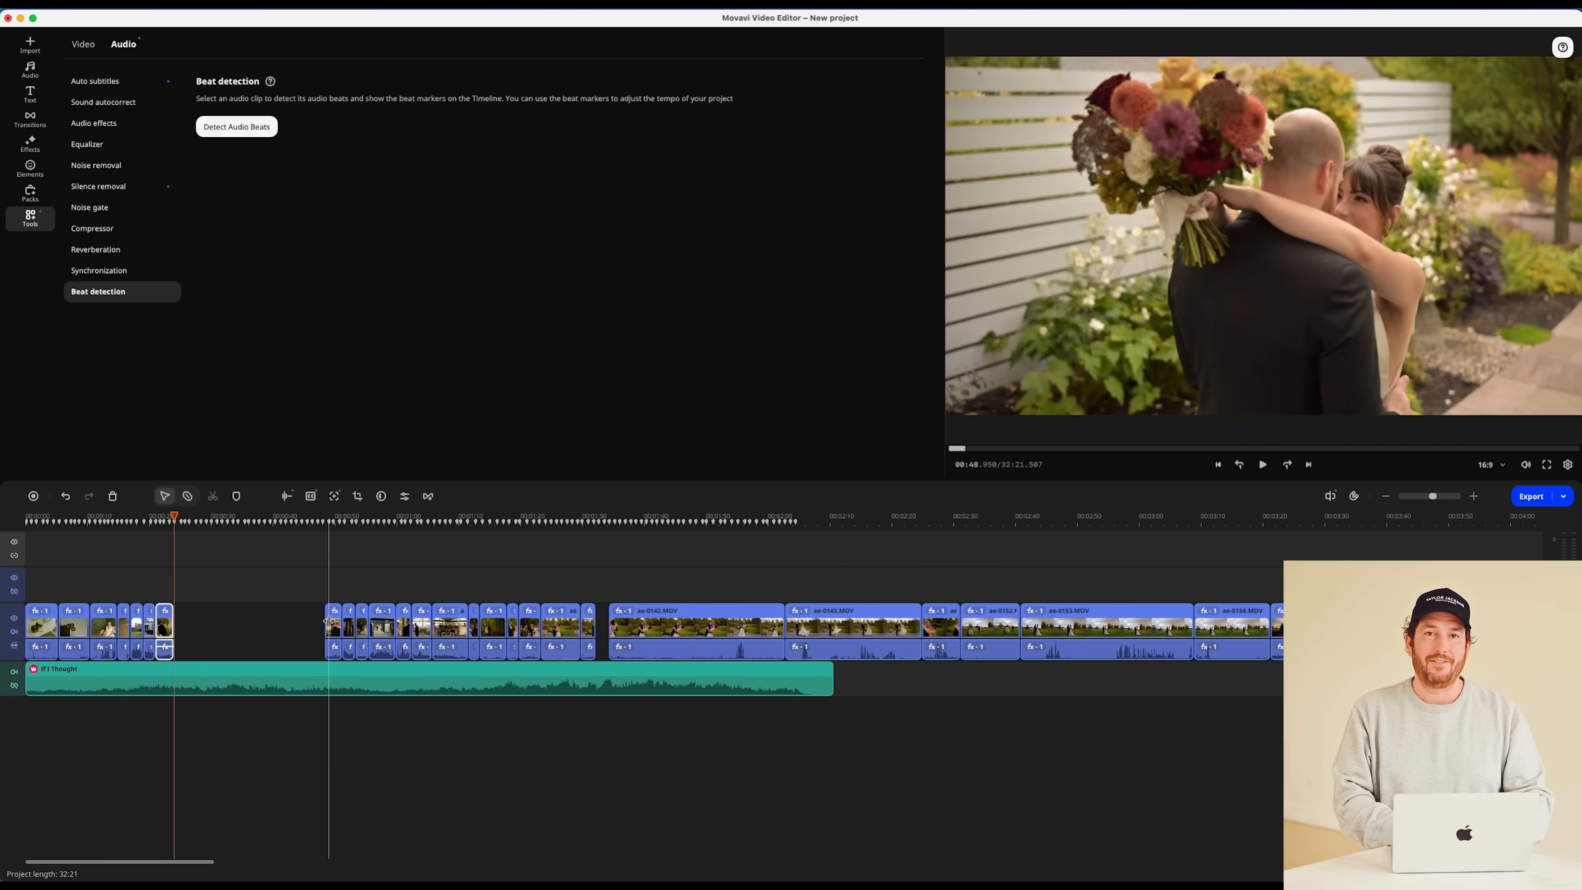
key("Delete")
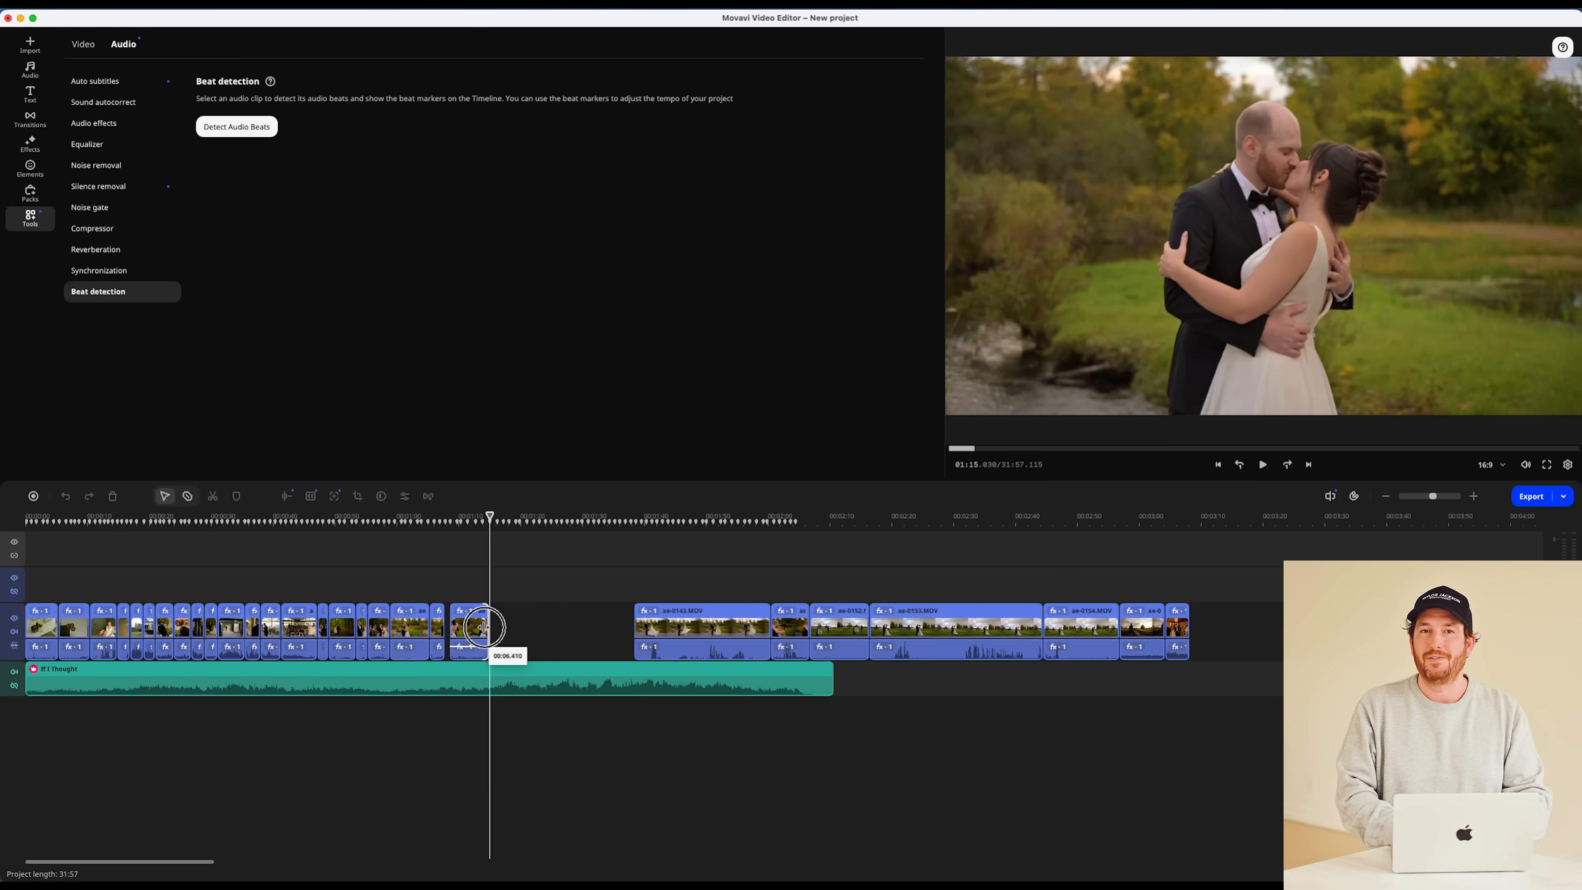
- Trim the couple's embrace and dancing clips to the beat markers and remove the gap after the shortened clip
left_click_drag(484, 628, 489, 629)
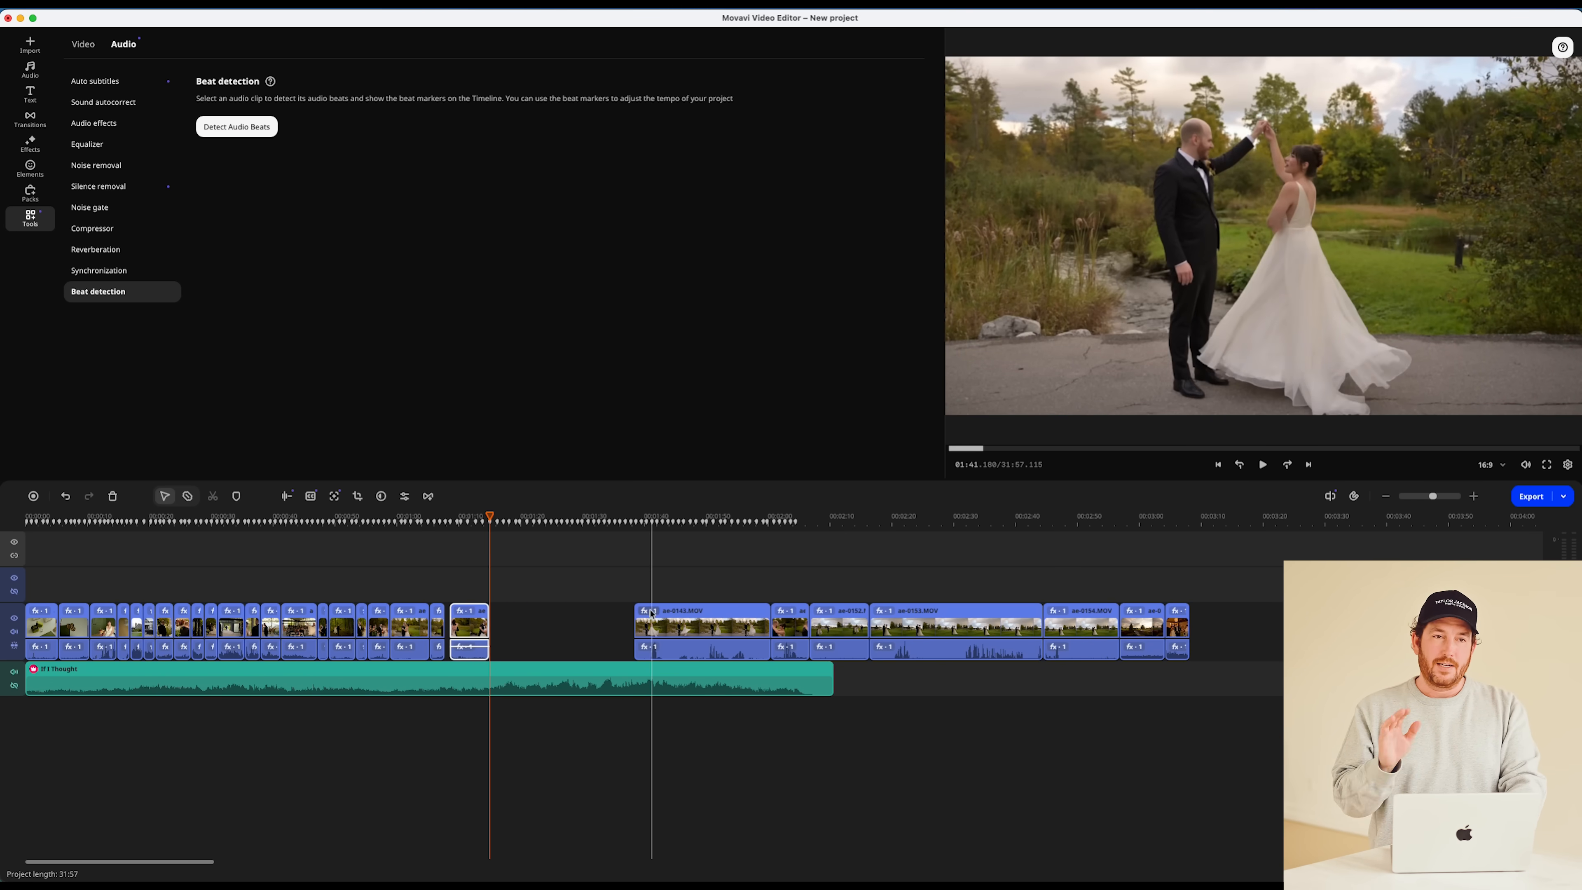
left_click_drag(635, 625, 700, 626)
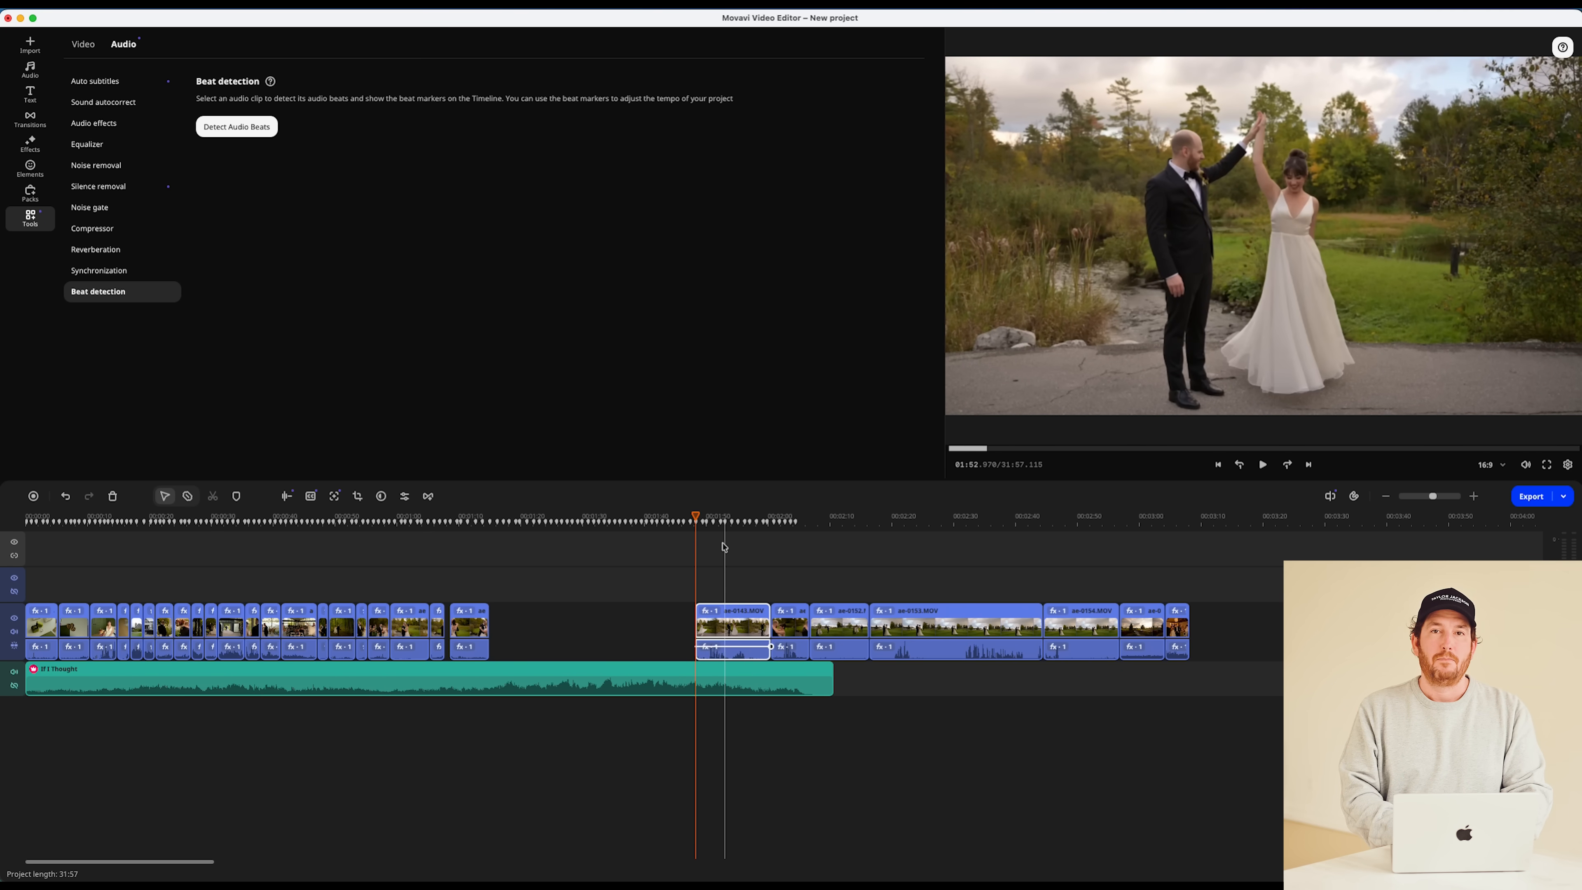
left_click_drag(767, 623, 712, 627)
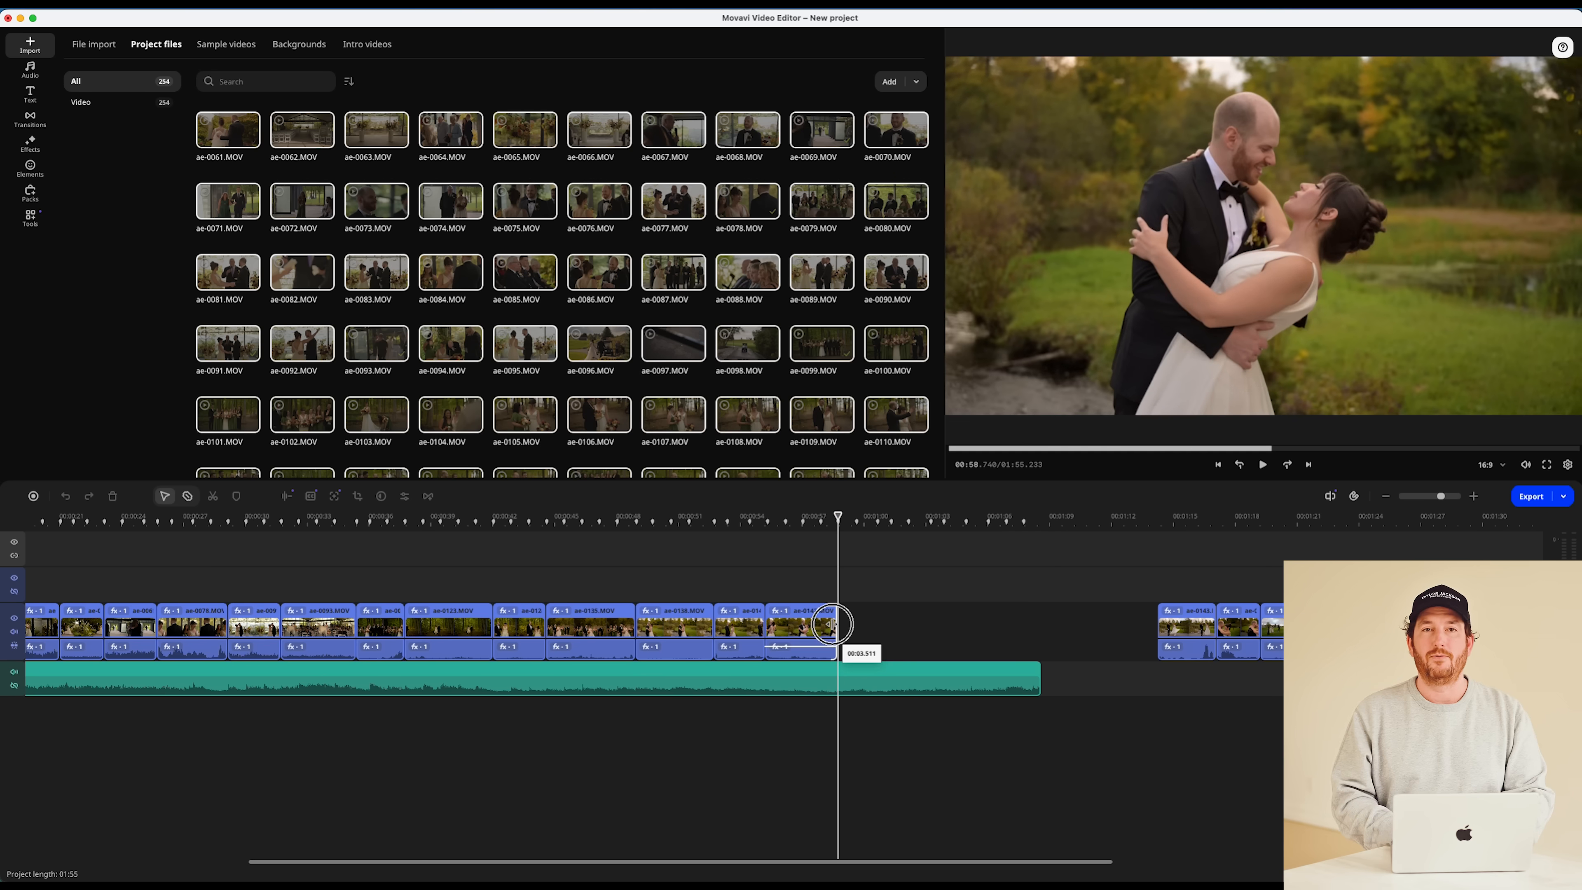
left_click(1019, 626)
key("Delete")
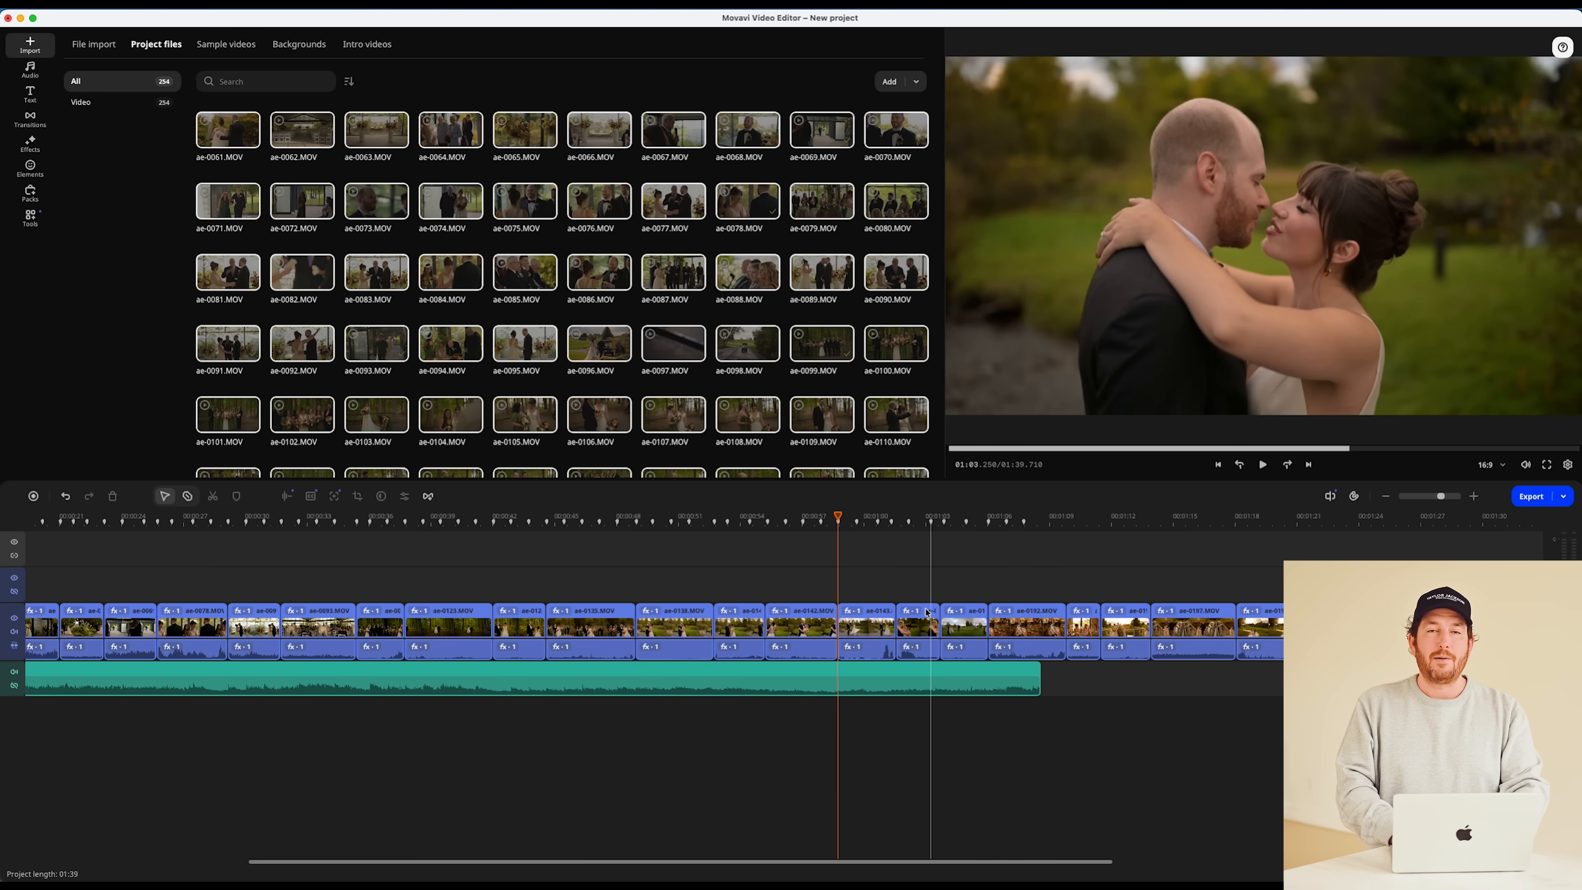
- Trim the kissing close-up clip near 01:00 to a beat marker and close the gap behind it
left_click_drag(920, 626, 889, 631)
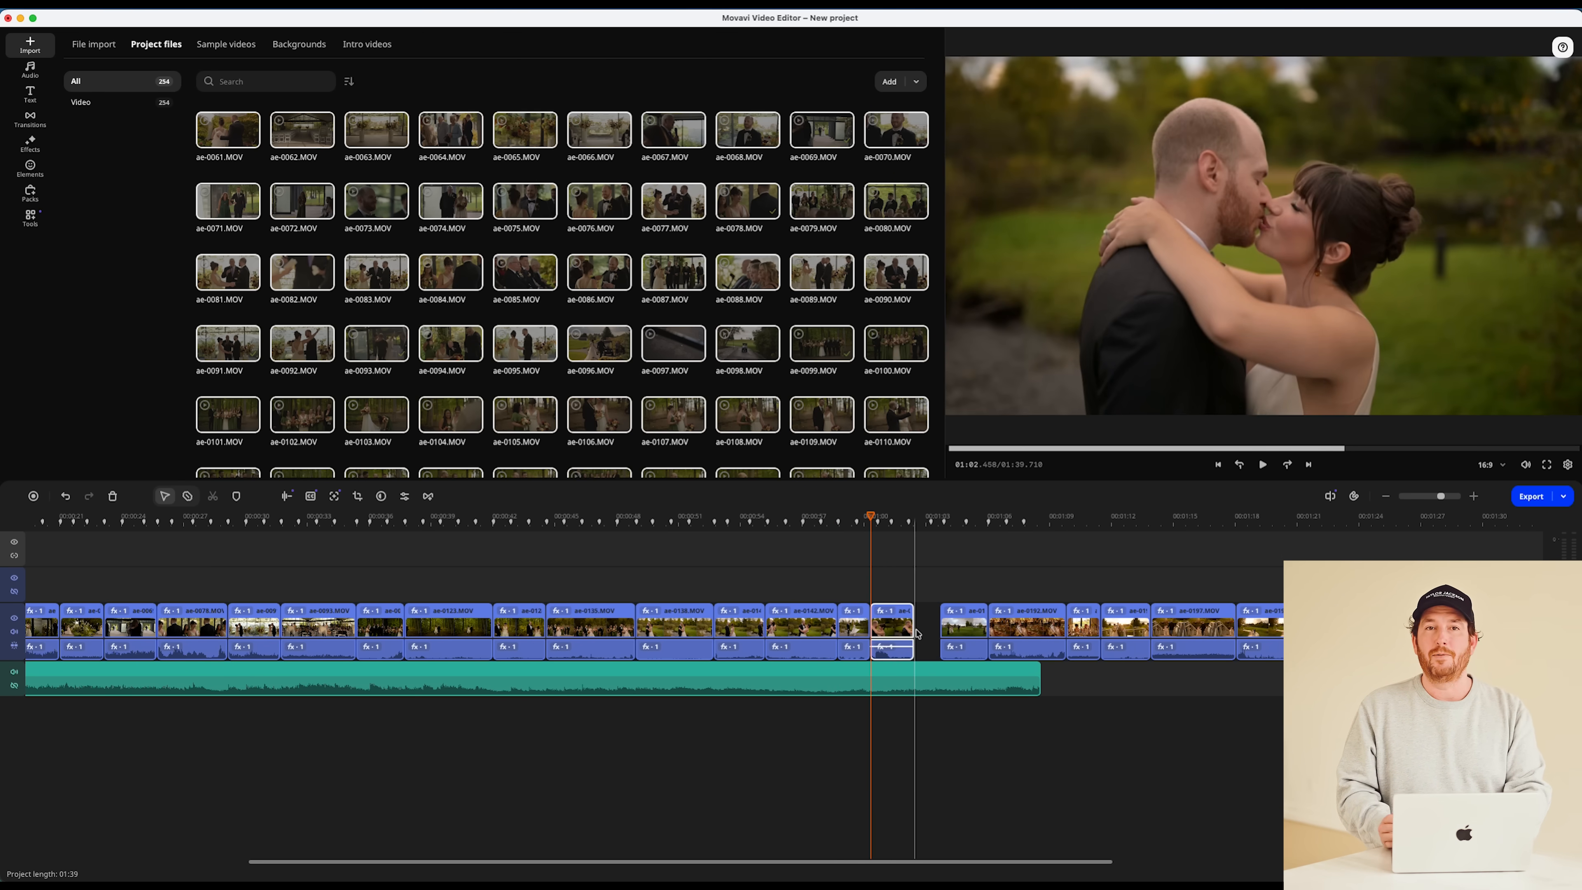
left_click(928, 626)
key("Delete")
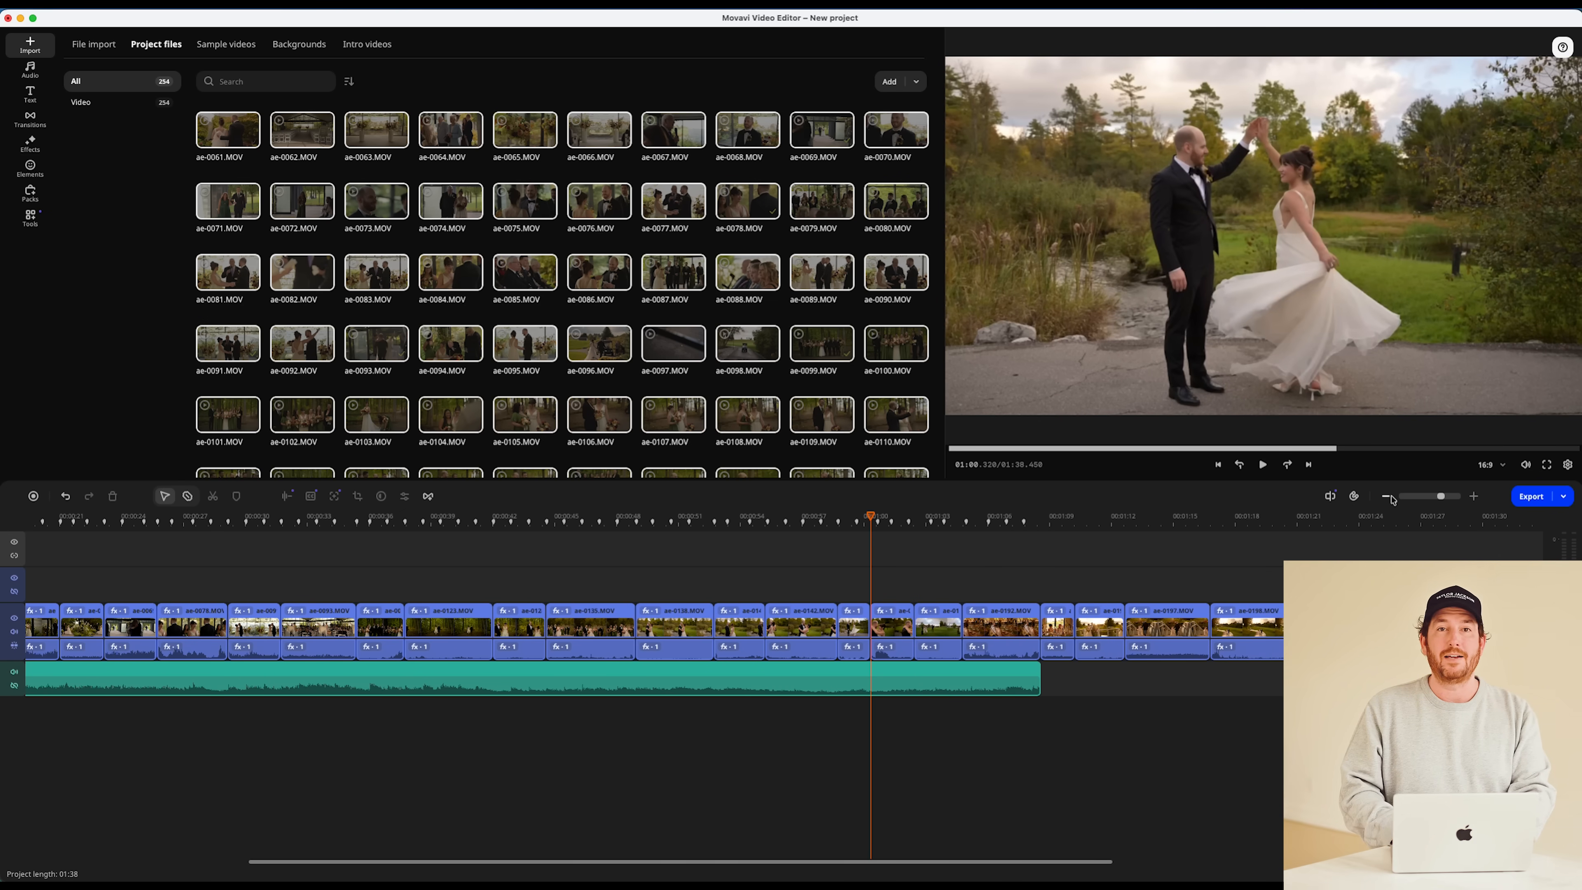
- Shorten the clip ending near 00:36 so that its cut lands on an earlier beat marker
left_click(1391, 497)
scroll(932, 642, "left", 3)
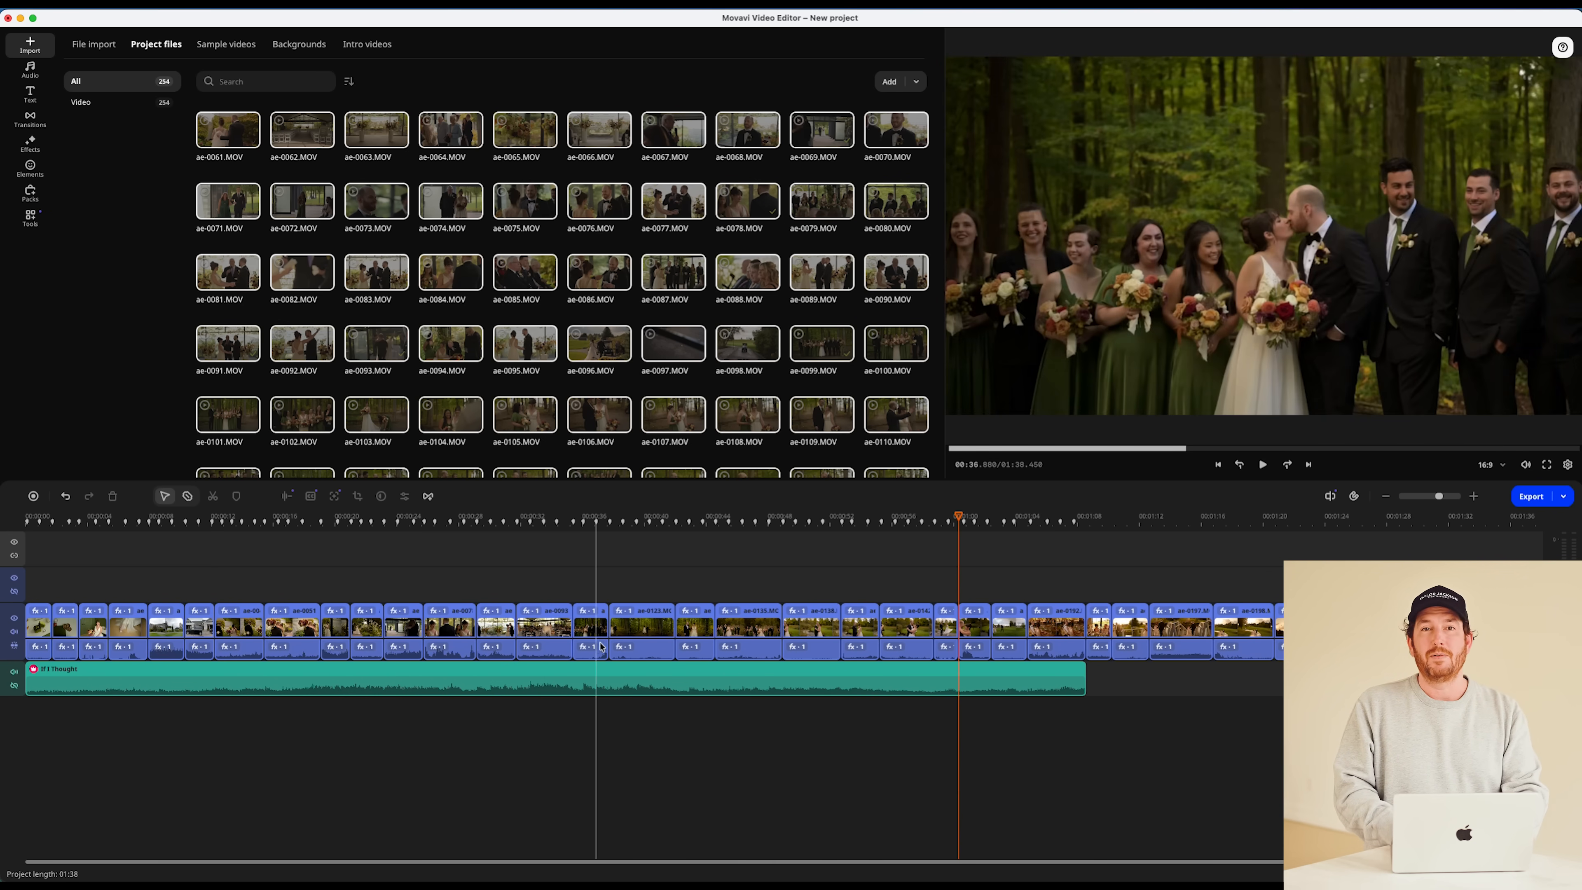
left_click_drag(571, 628, 539, 636)
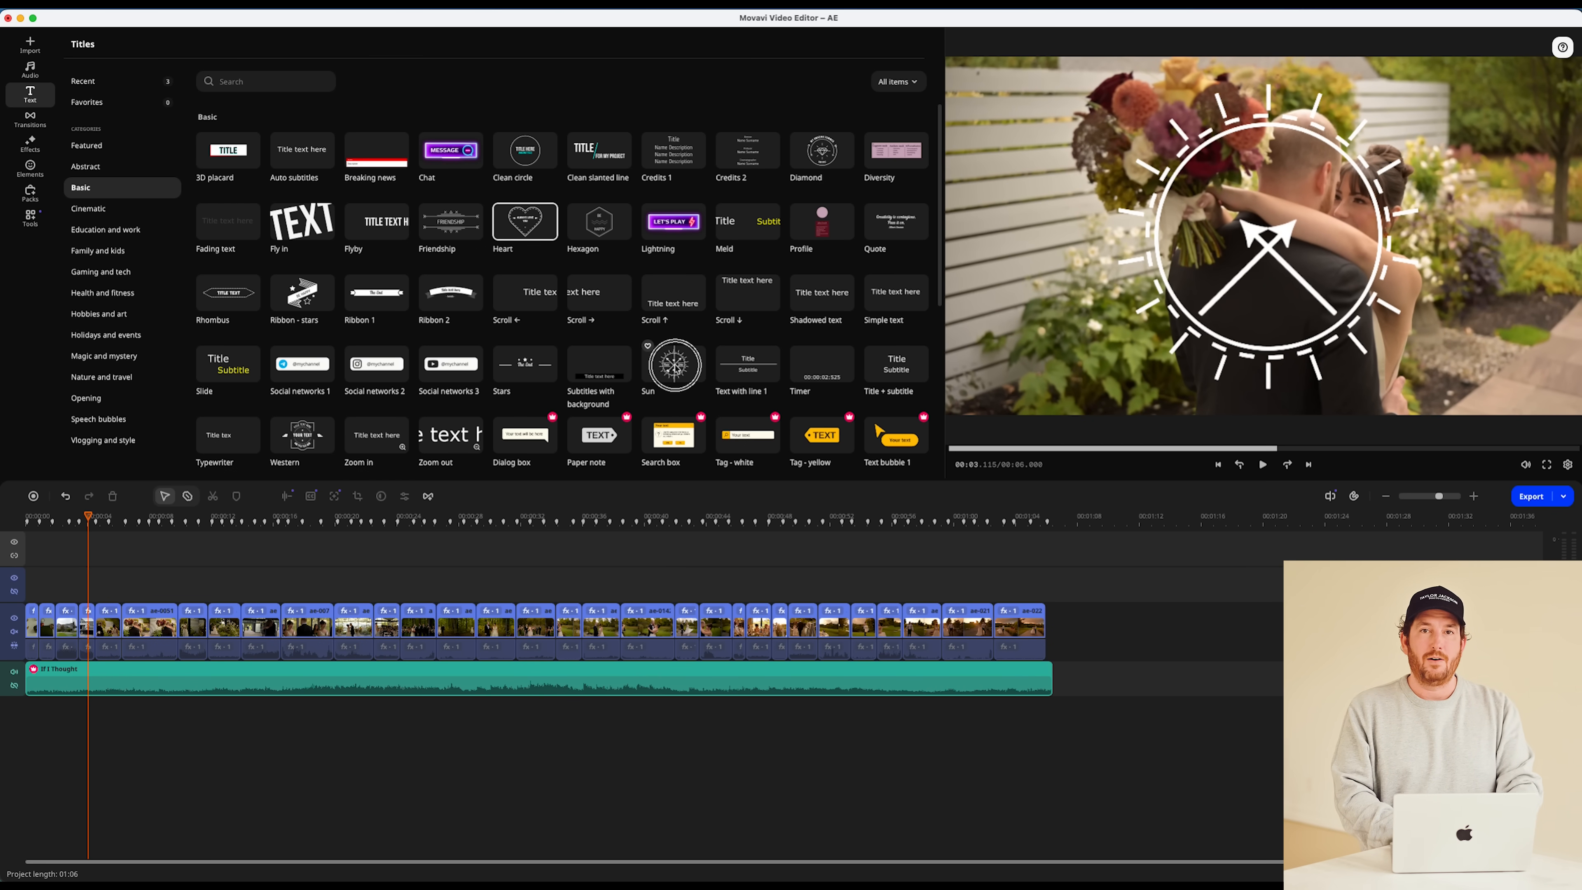
- Add the Sun title at the start of the title track and replace its two text lines with the couple's first names
left_click_drag(674, 364, 40, 550)
double_click(44, 560)
key("space")
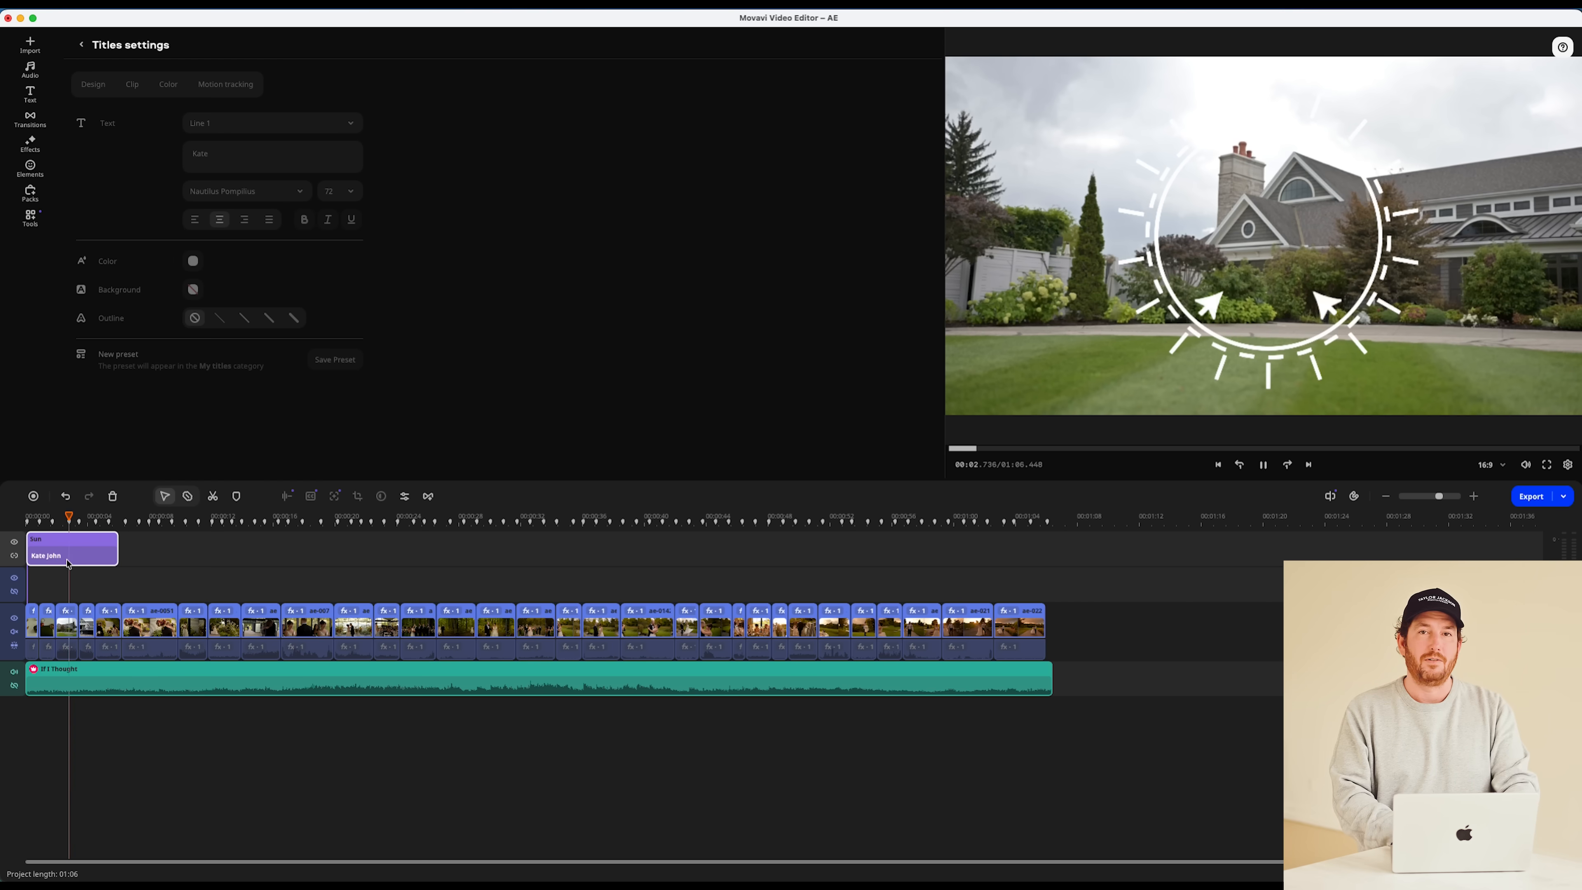
left_click(68, 563)
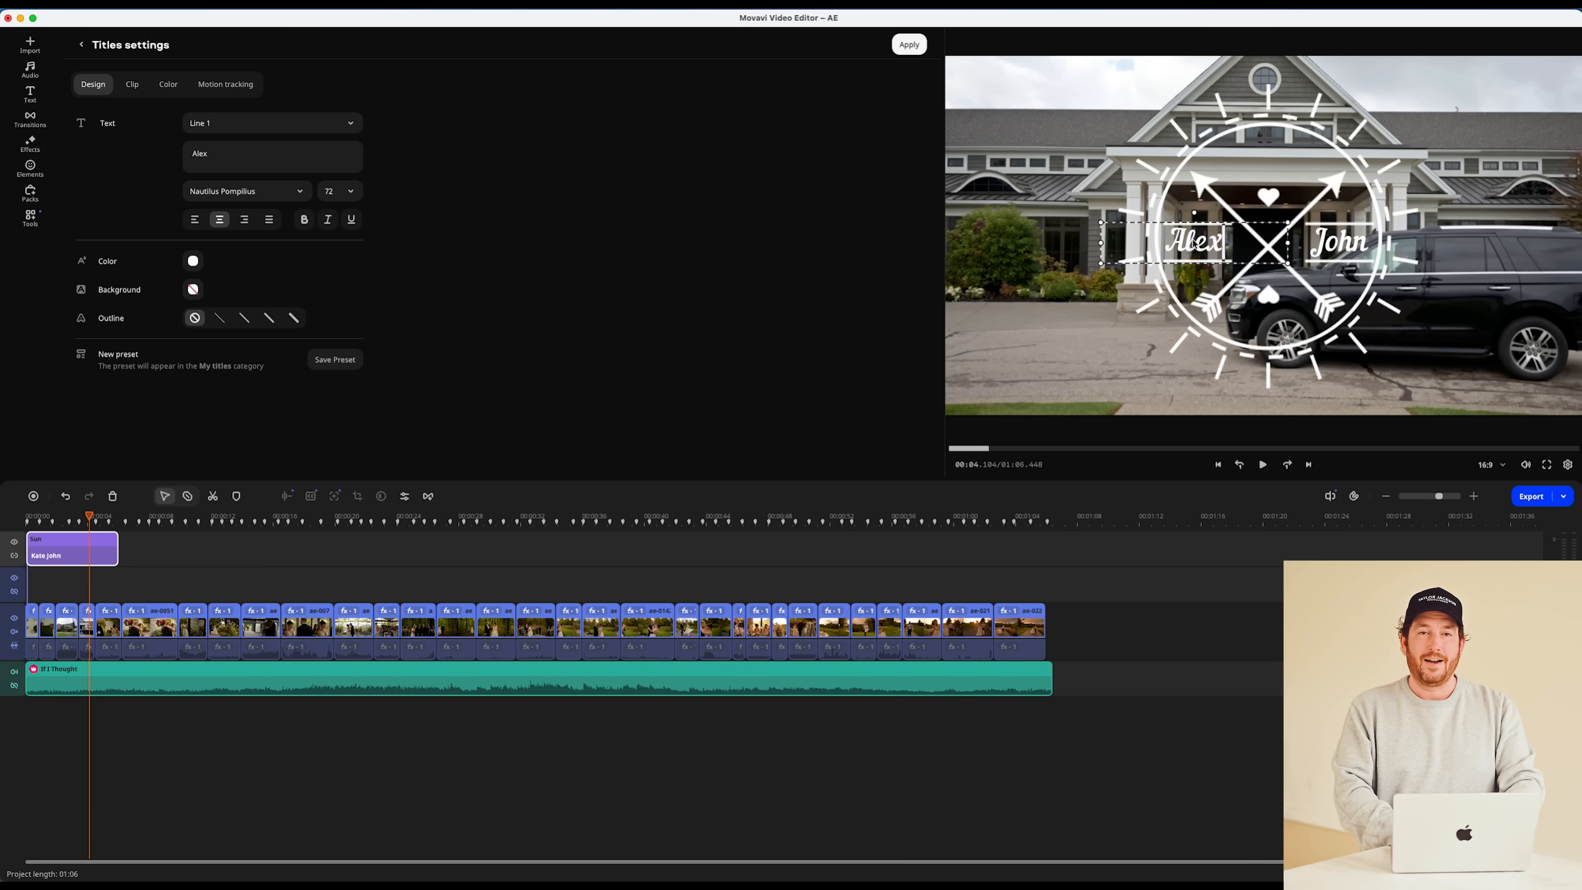
double_click(1318, 242)
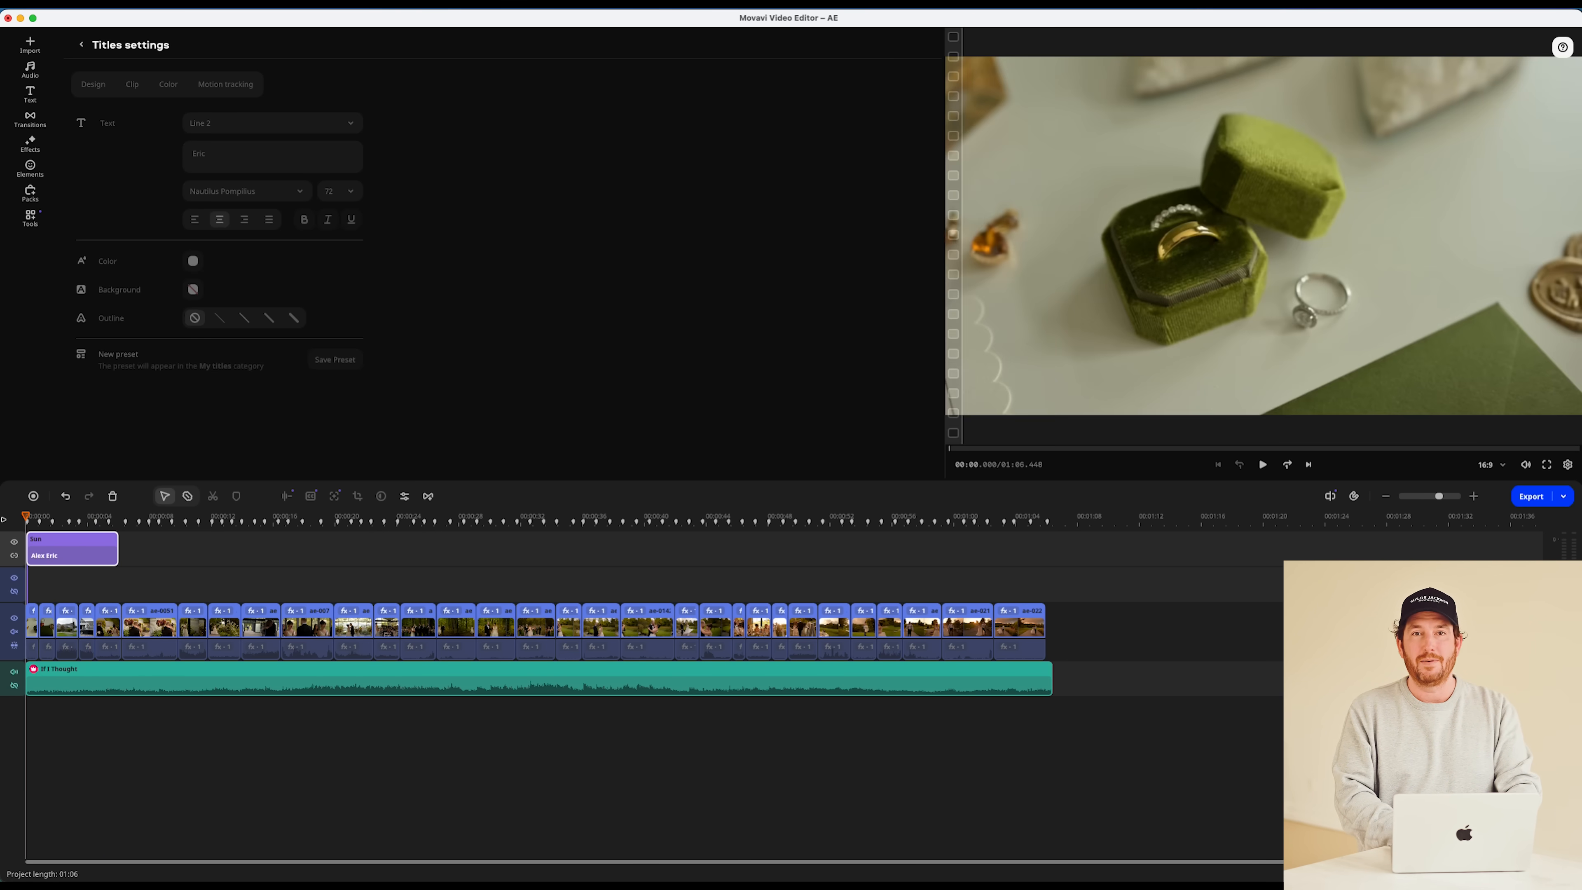
key("space")
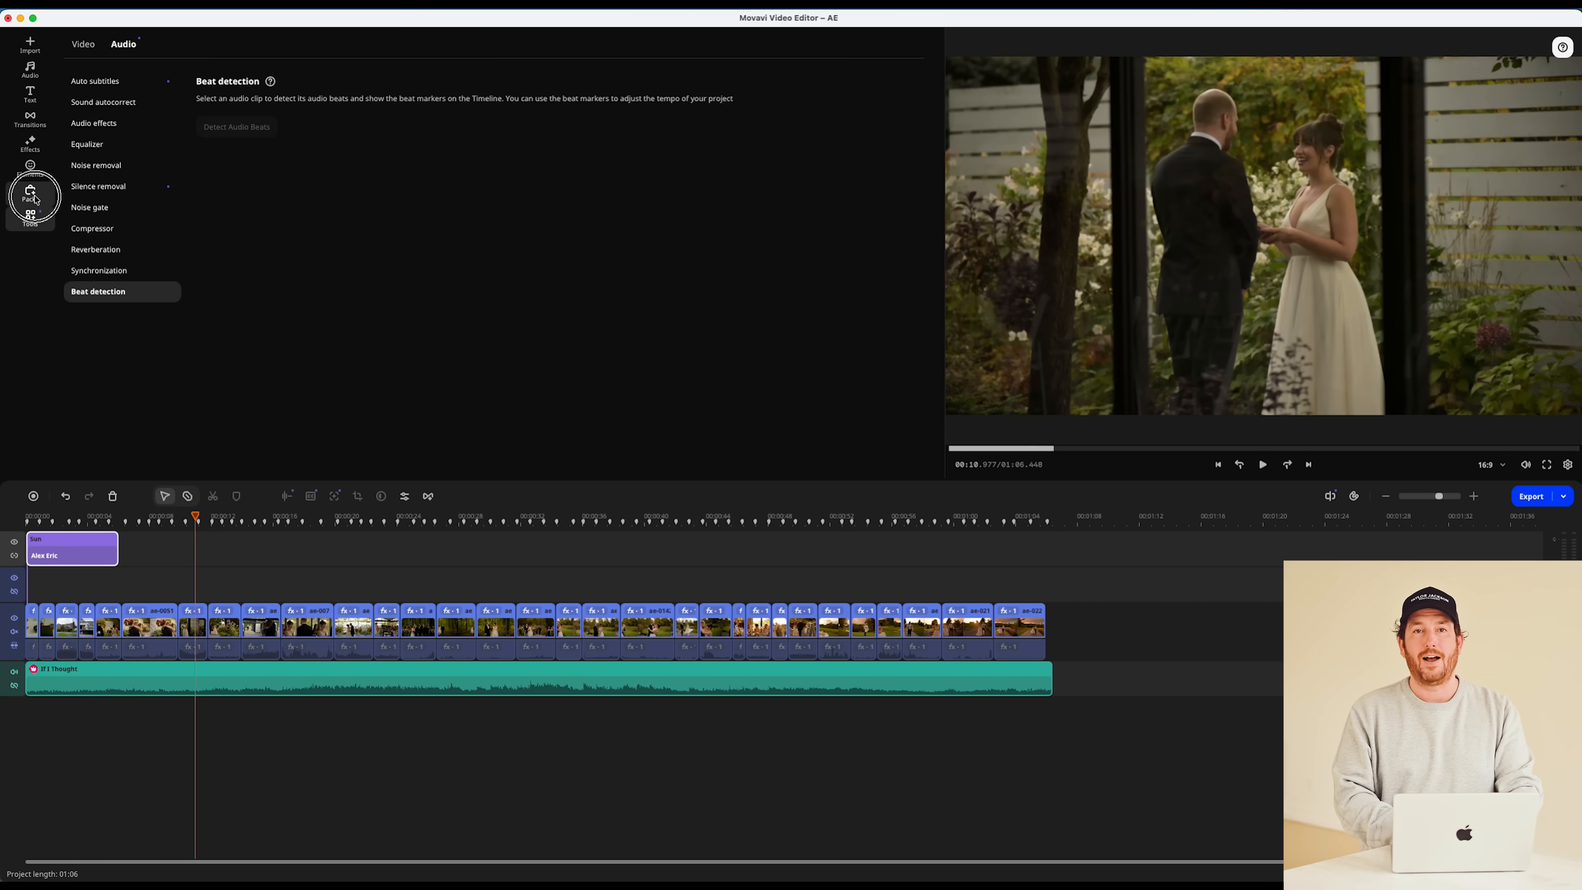
- Search the effect packs for "wedding" and look over the Perfect Wedding Pack
left_click(30, 193)
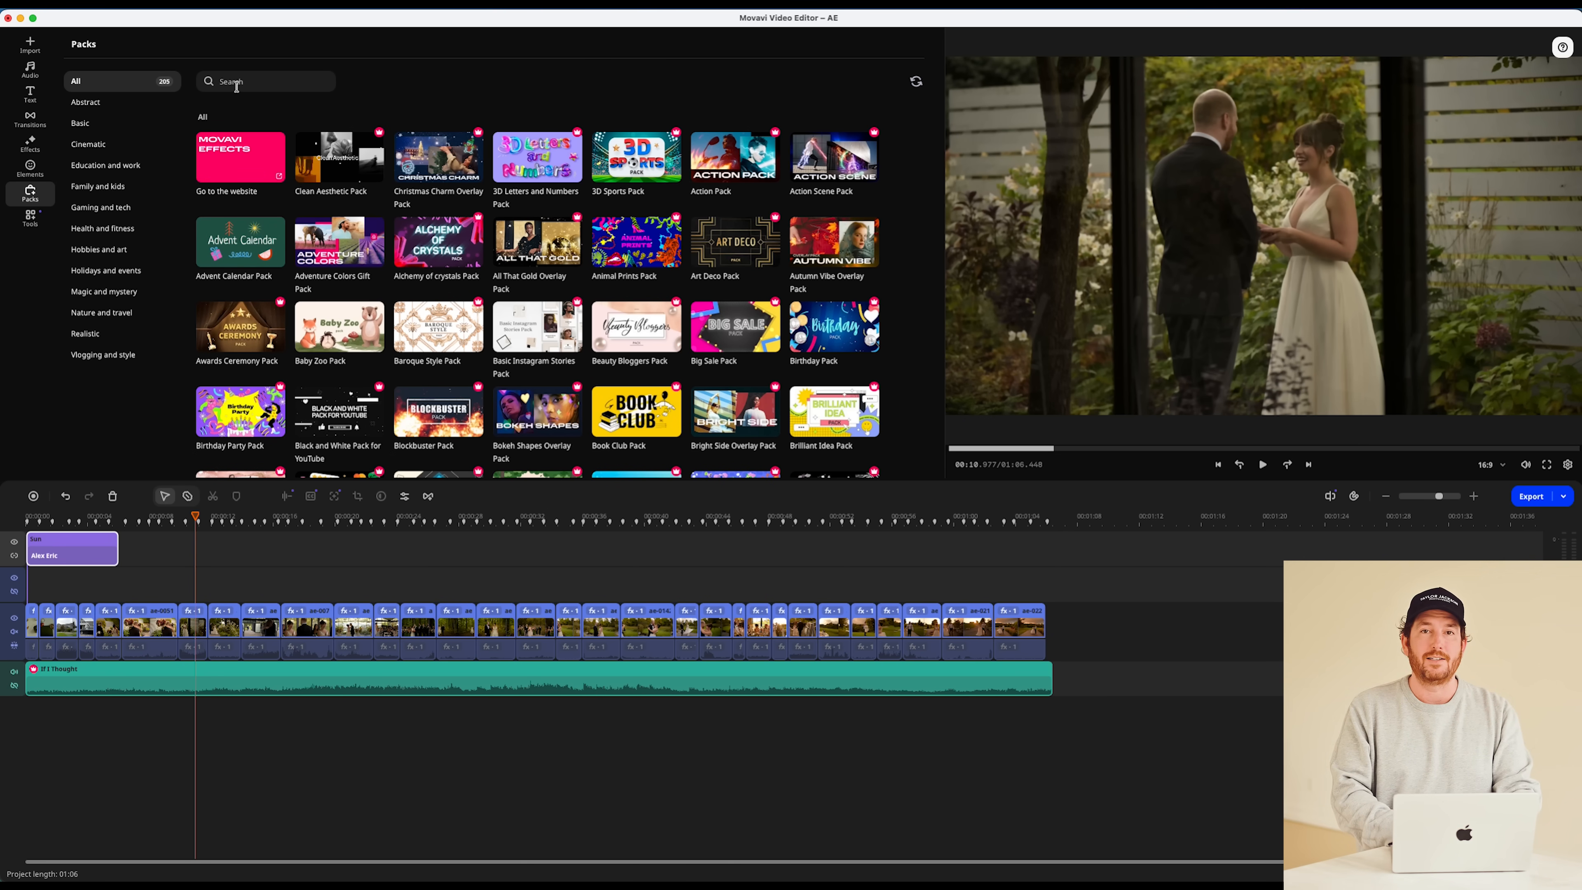
type("wedding")
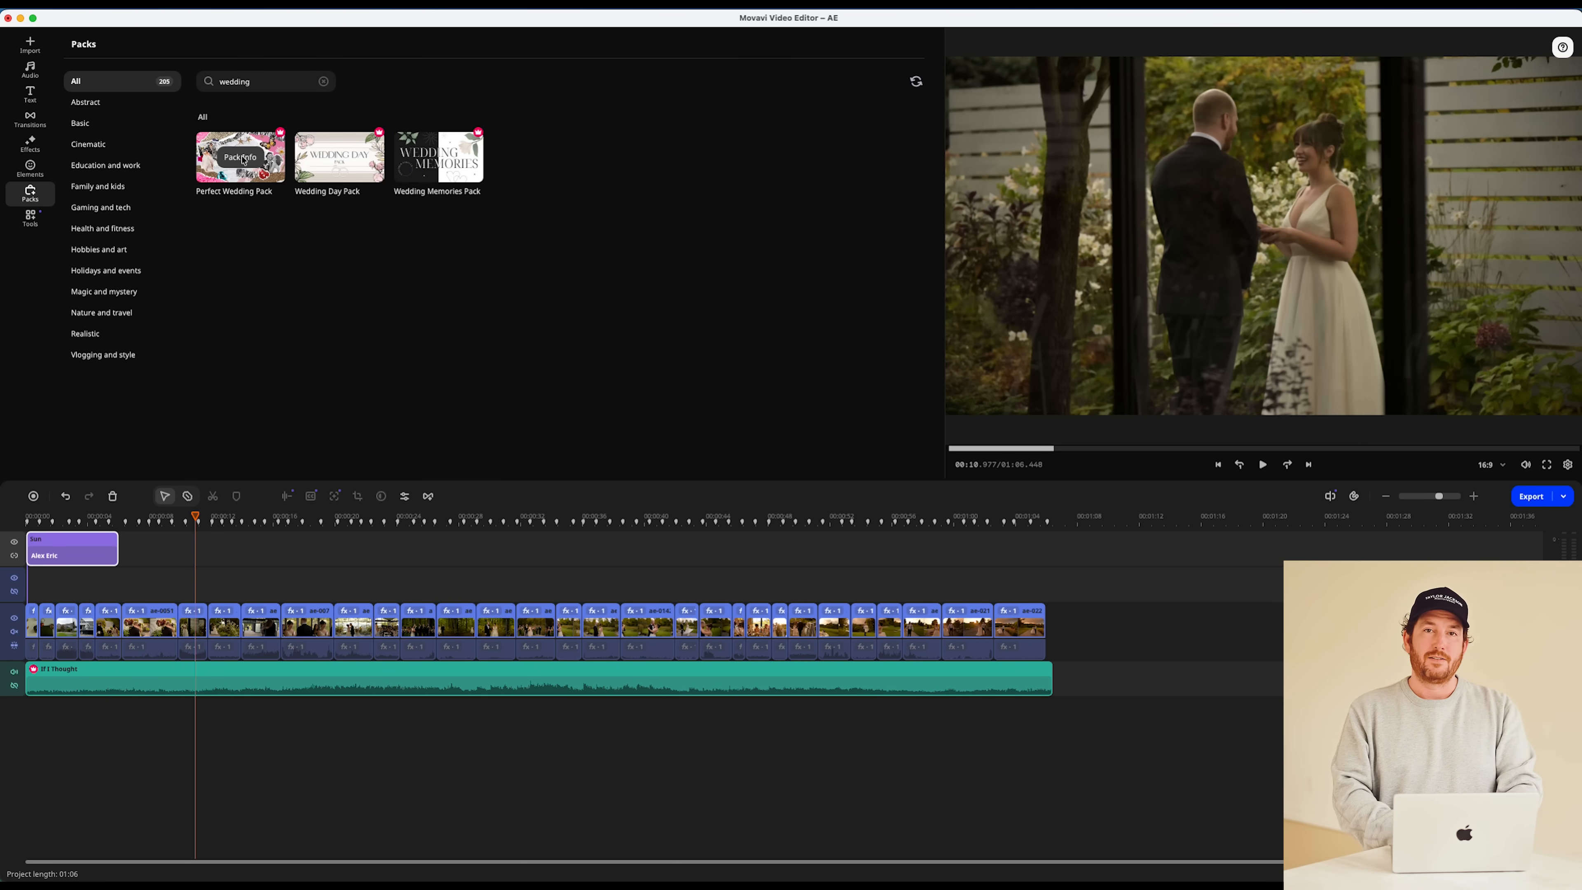
mouse_move(243, 161)
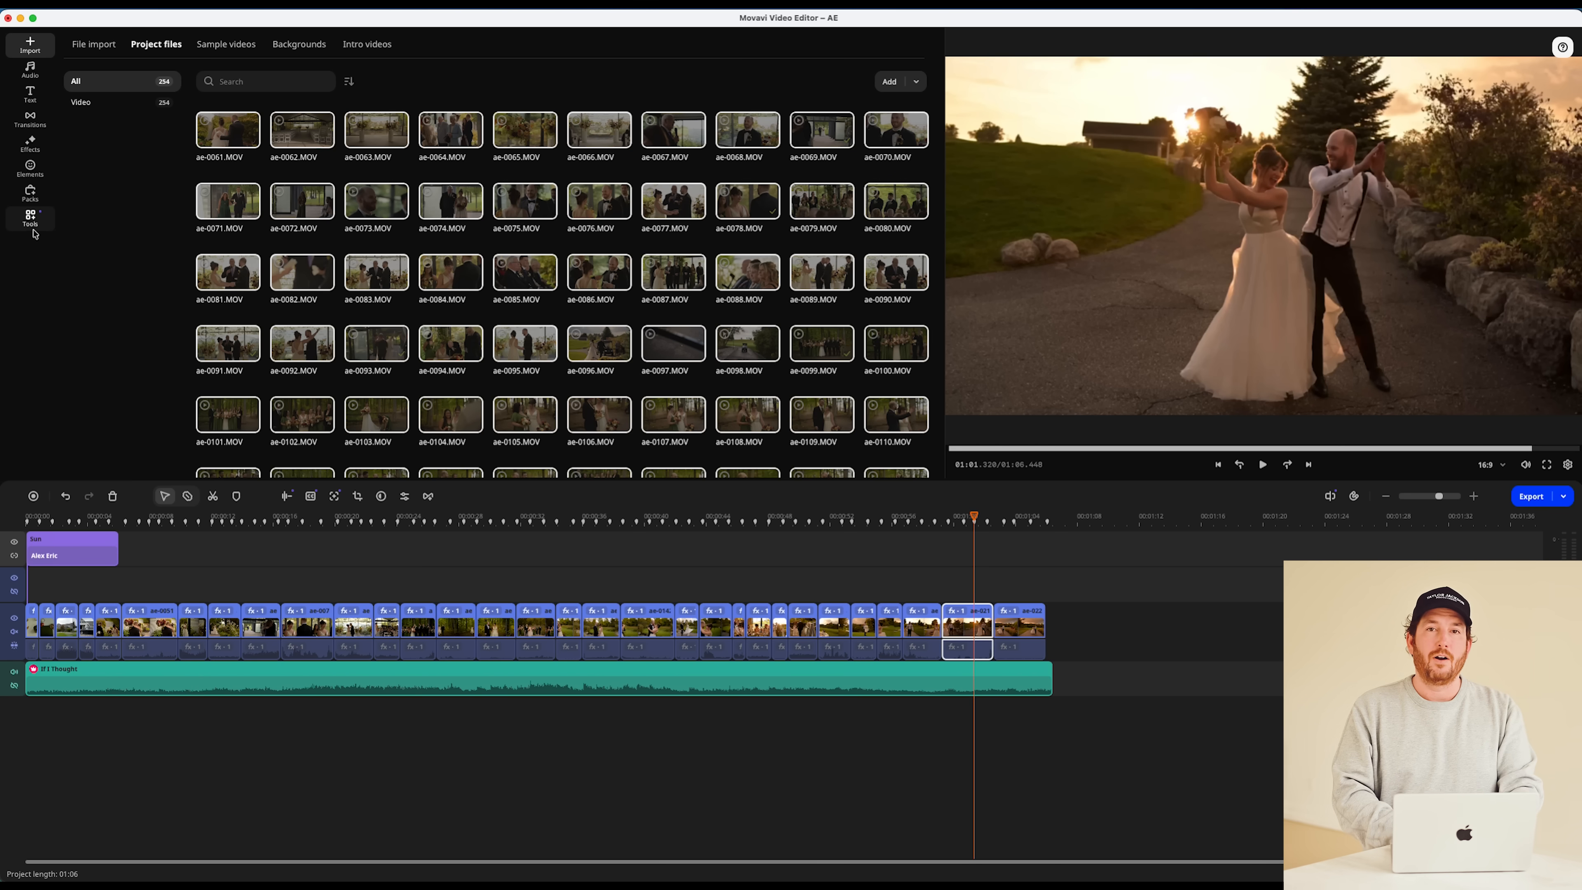
- Apply the Magic enhance color preset to the sunset dancing clip near 01:01 and play that section back
left_click(30, 217)
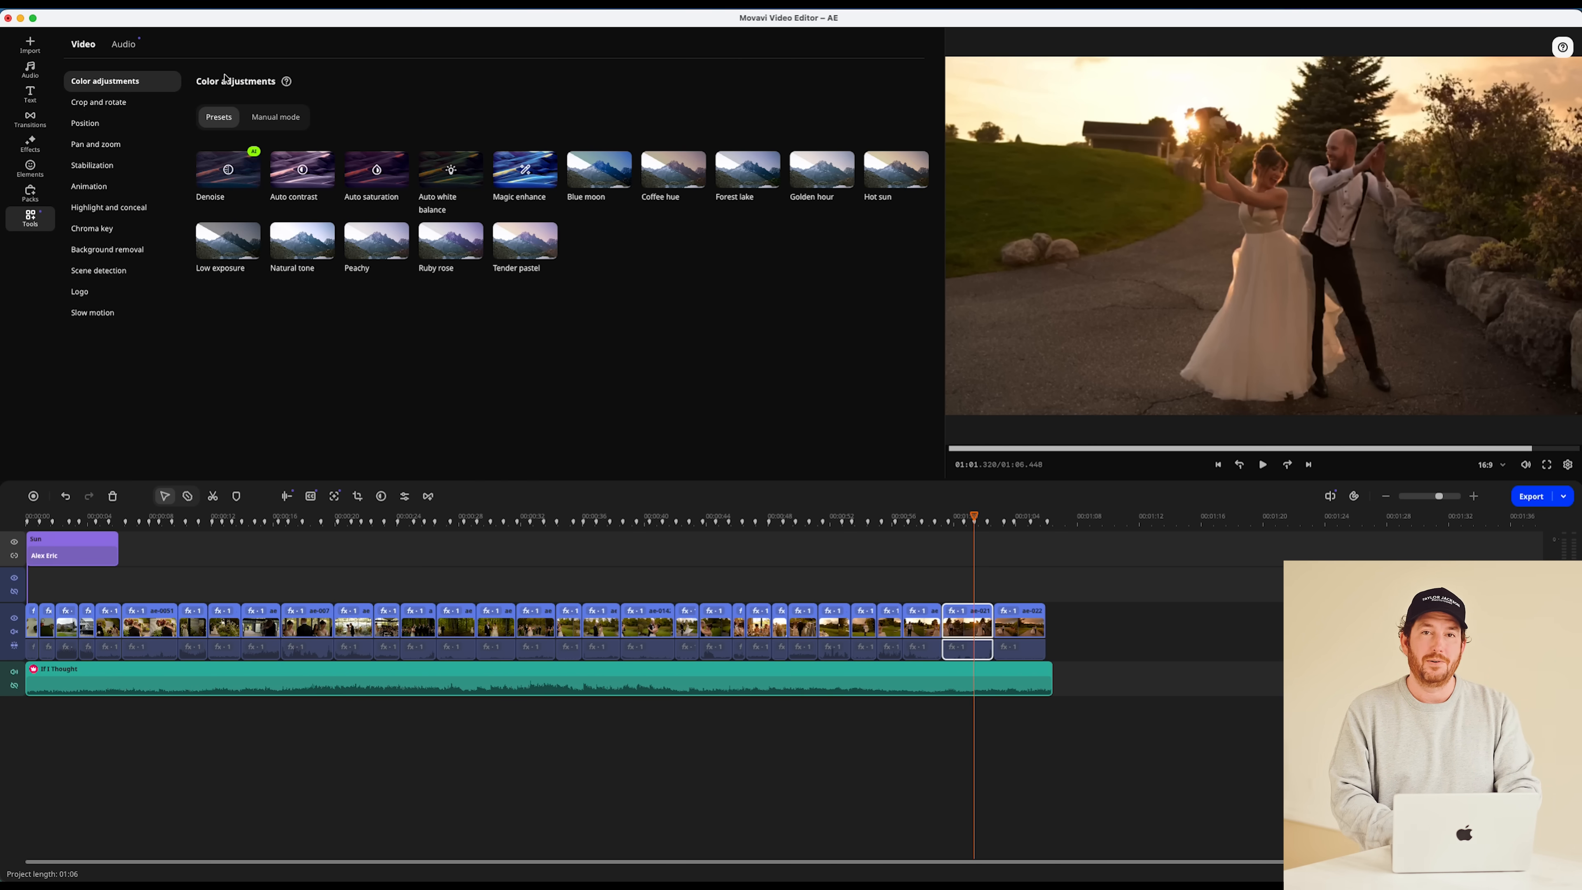
left_click(530, 175)
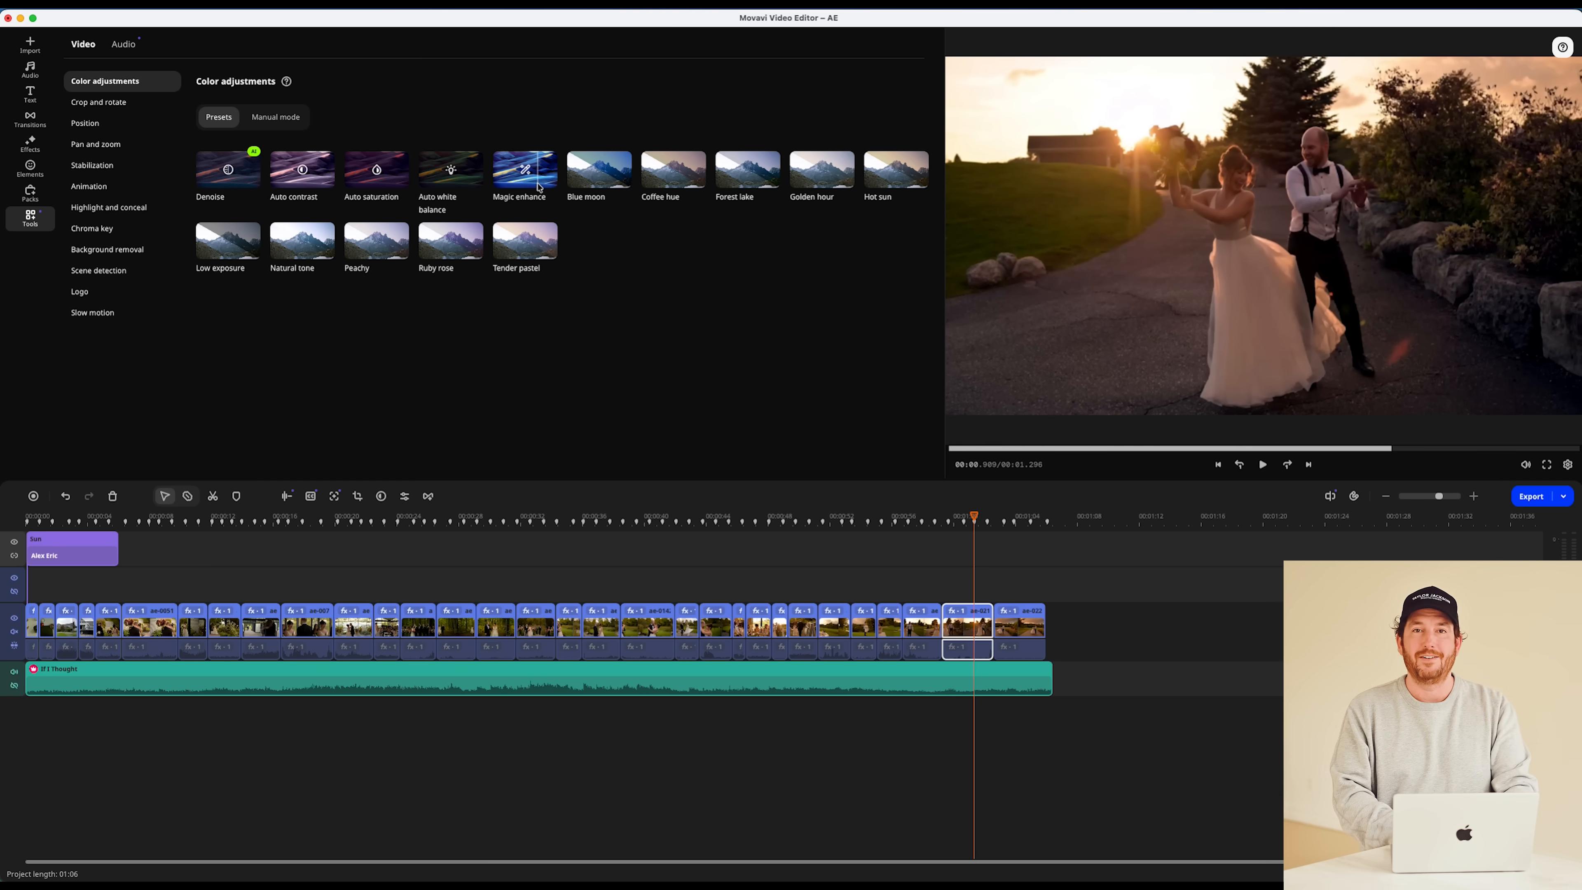
left_click_drag(671, 238, 969, 629)
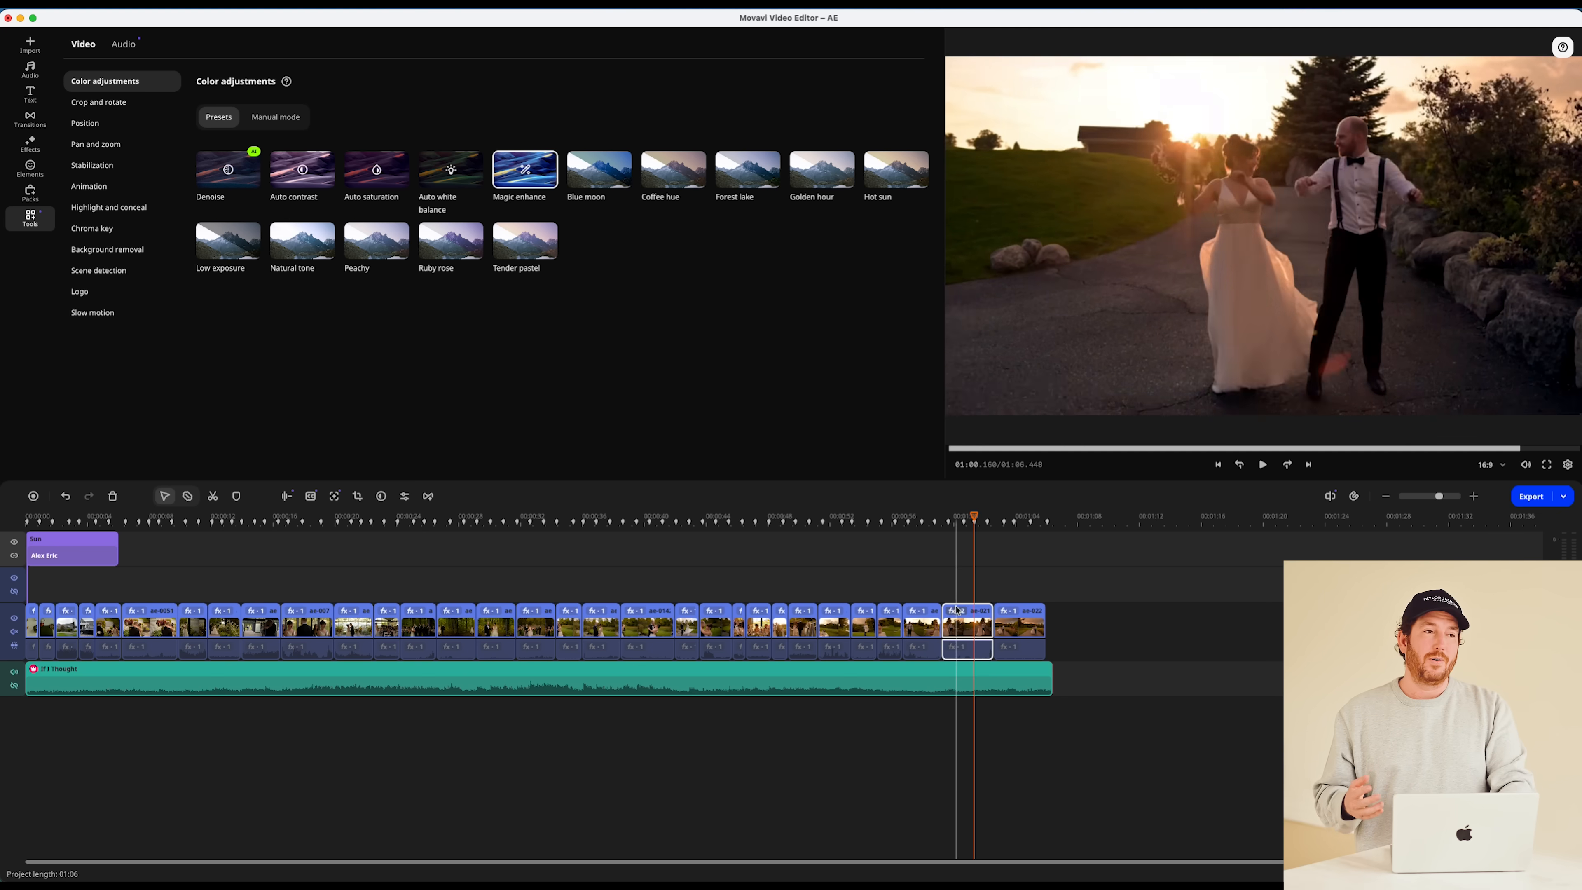
left_click_drag(946, 517, 941, 523)
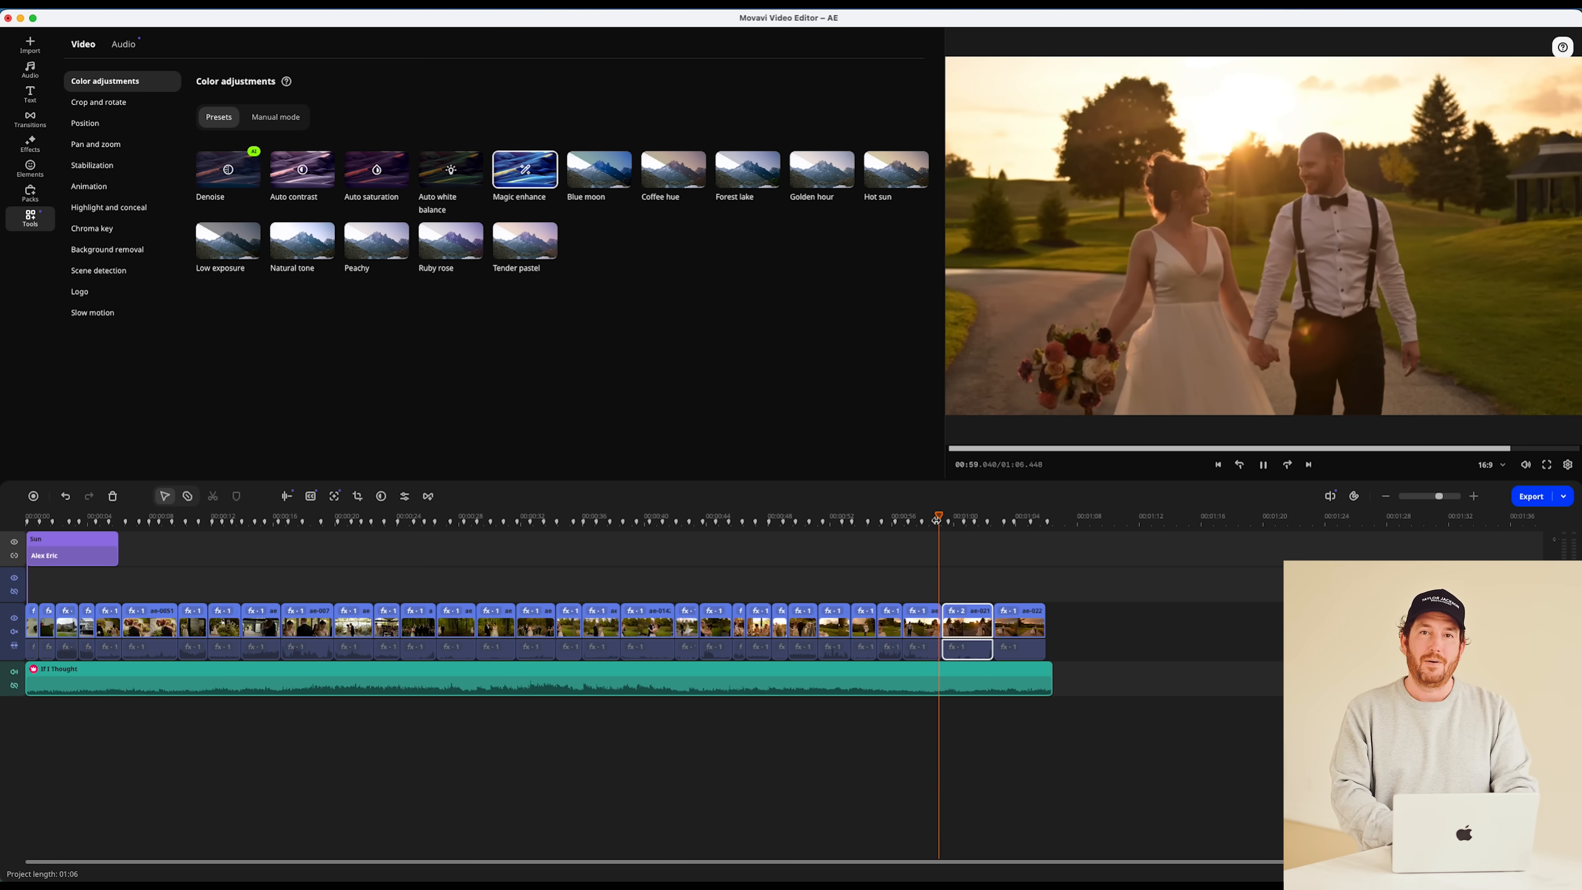
key("space")
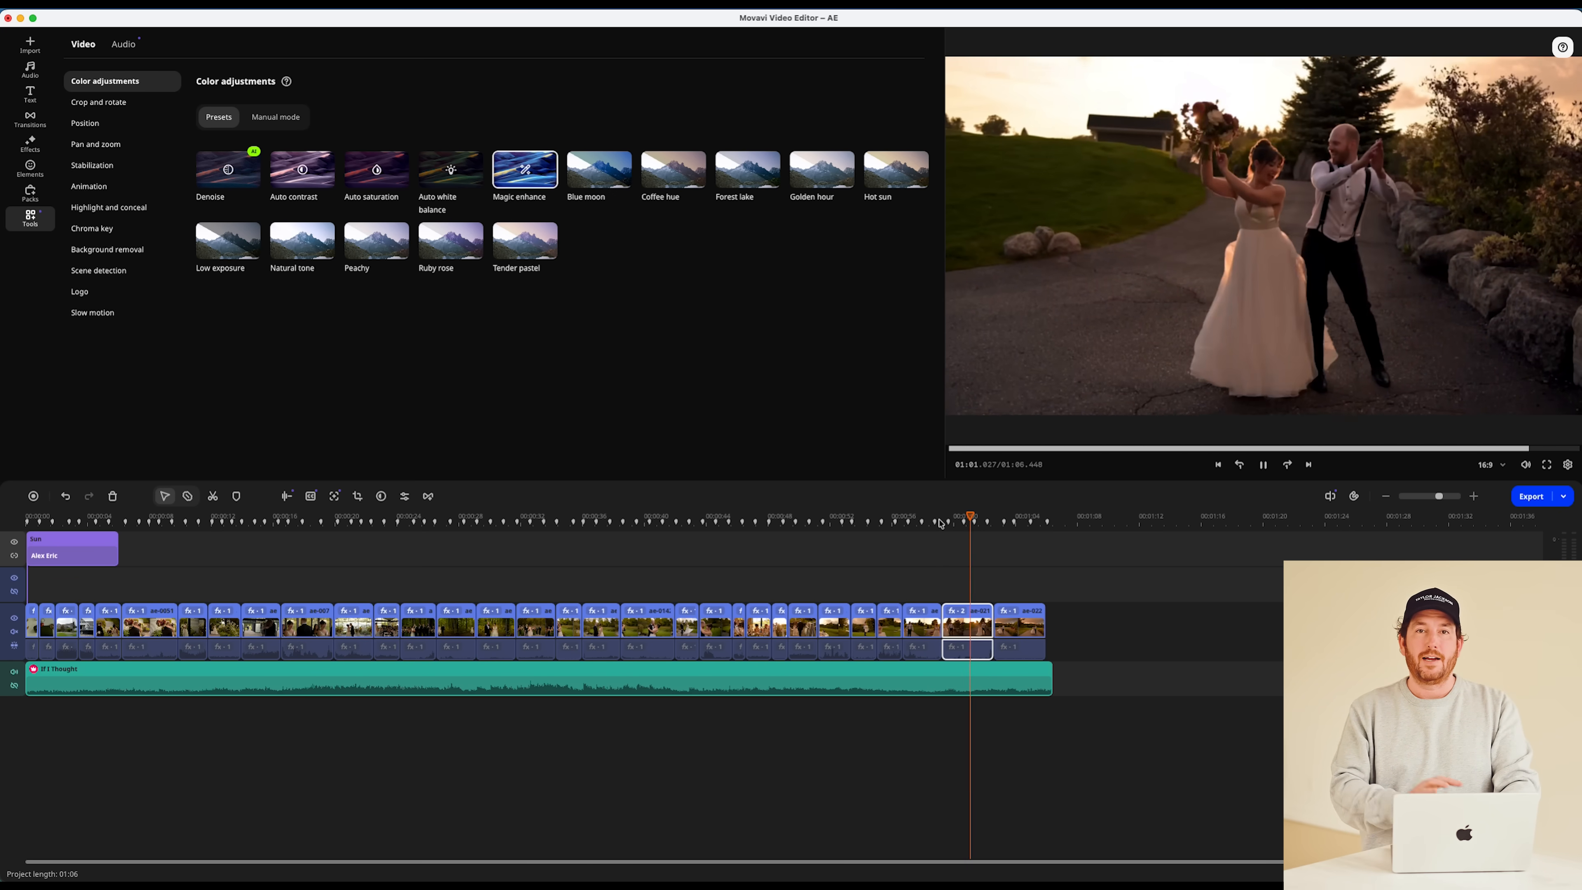
- Apply the Magic enhance preset to all clips on the timeline and toggle it on the clip near 00:42 to compare
left_click(835, 574)
key("super+a")
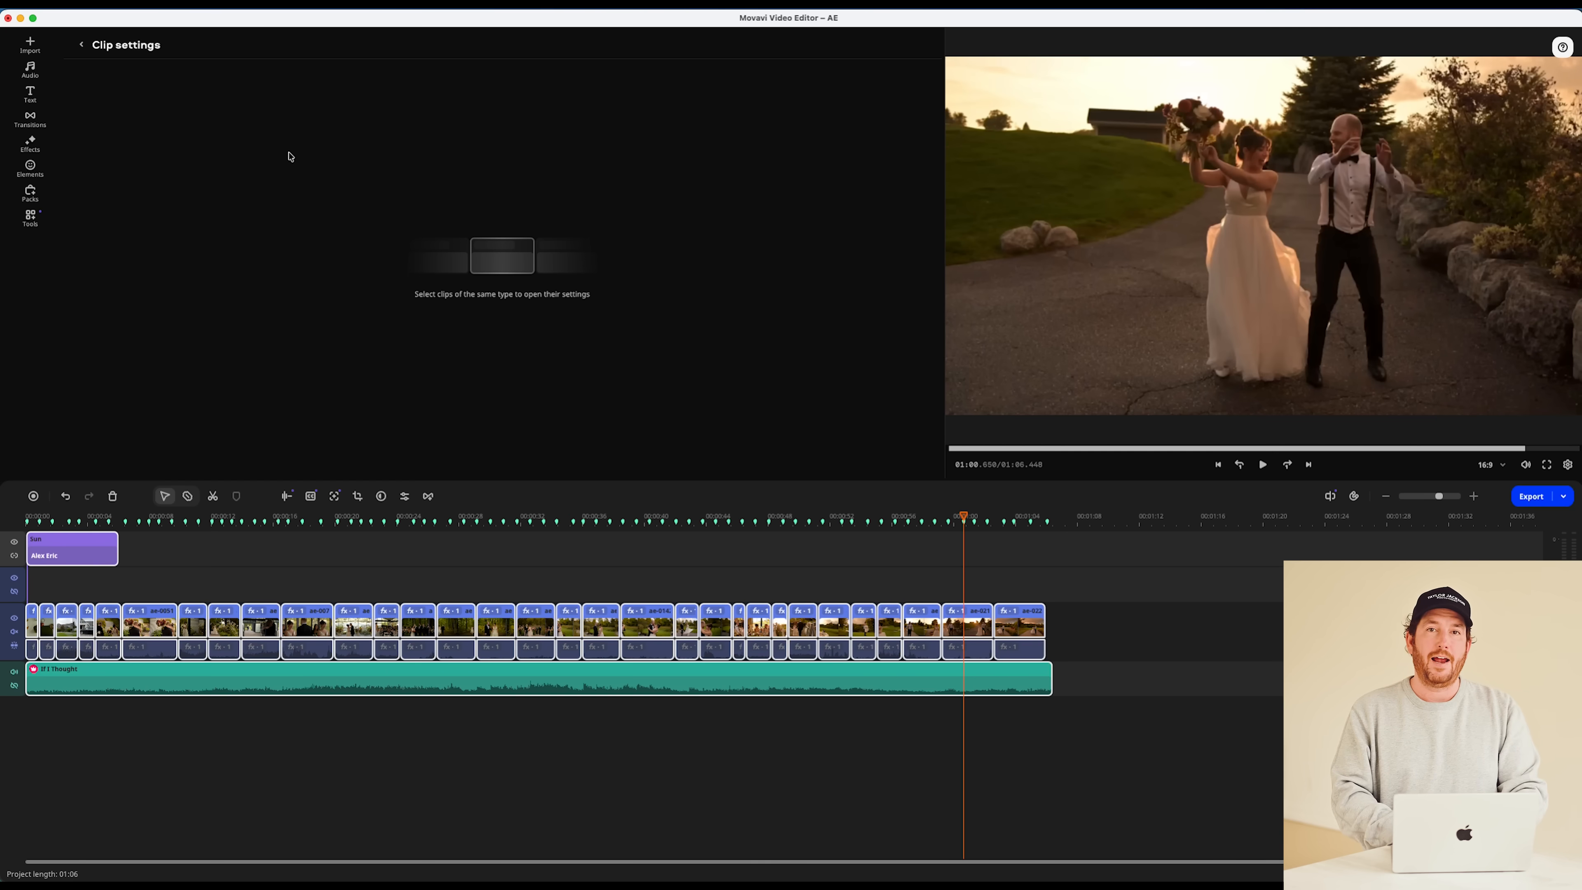
left_click(39, 229)
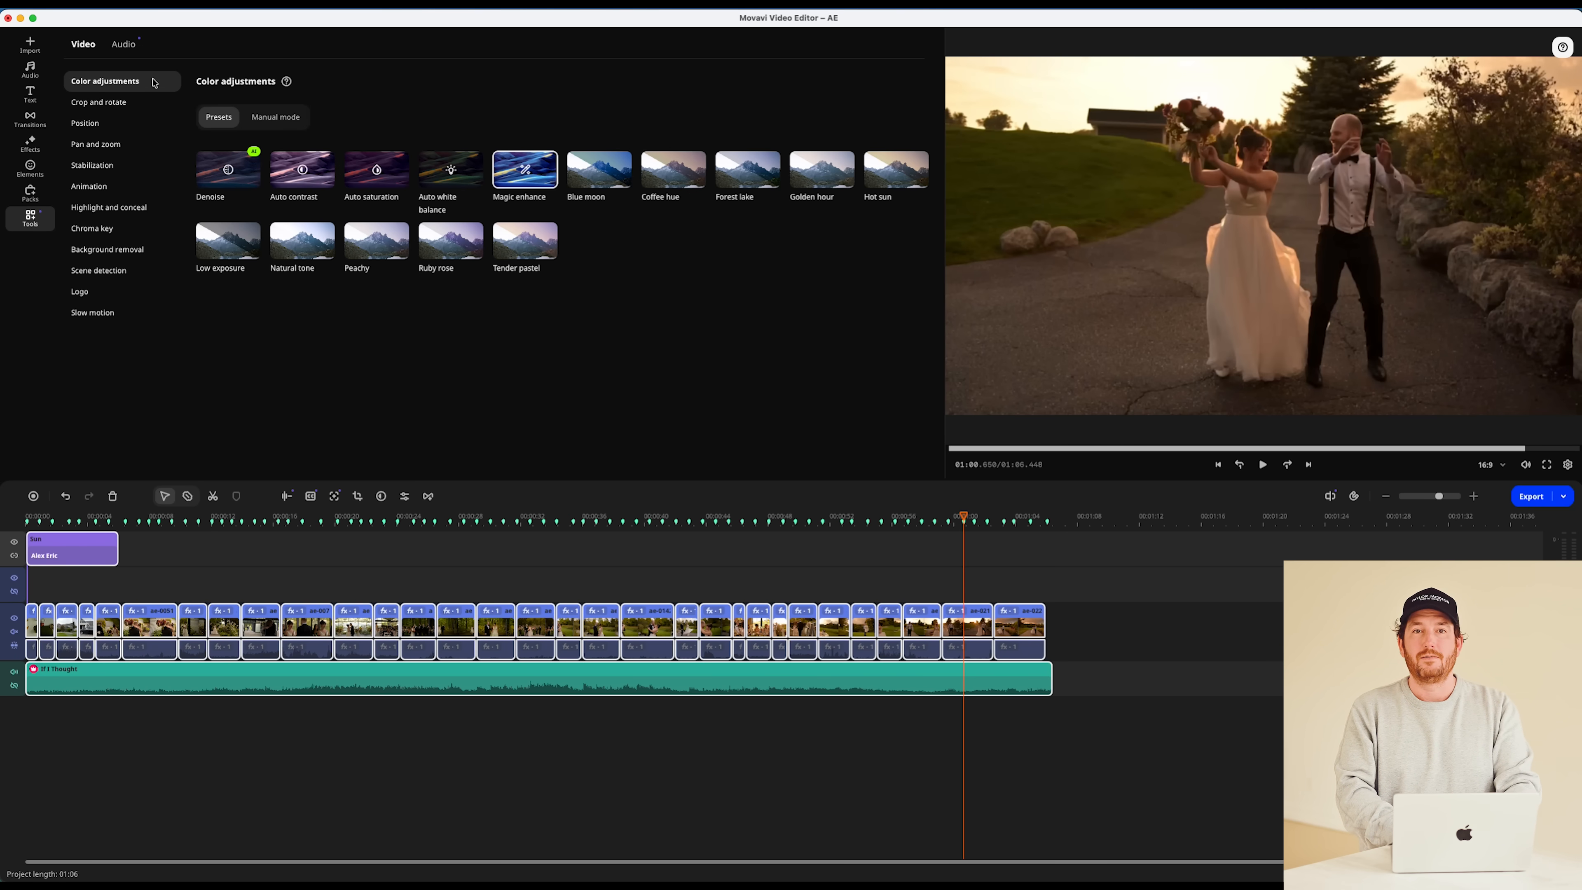
left_click_drag(547, 187, 687, 624)
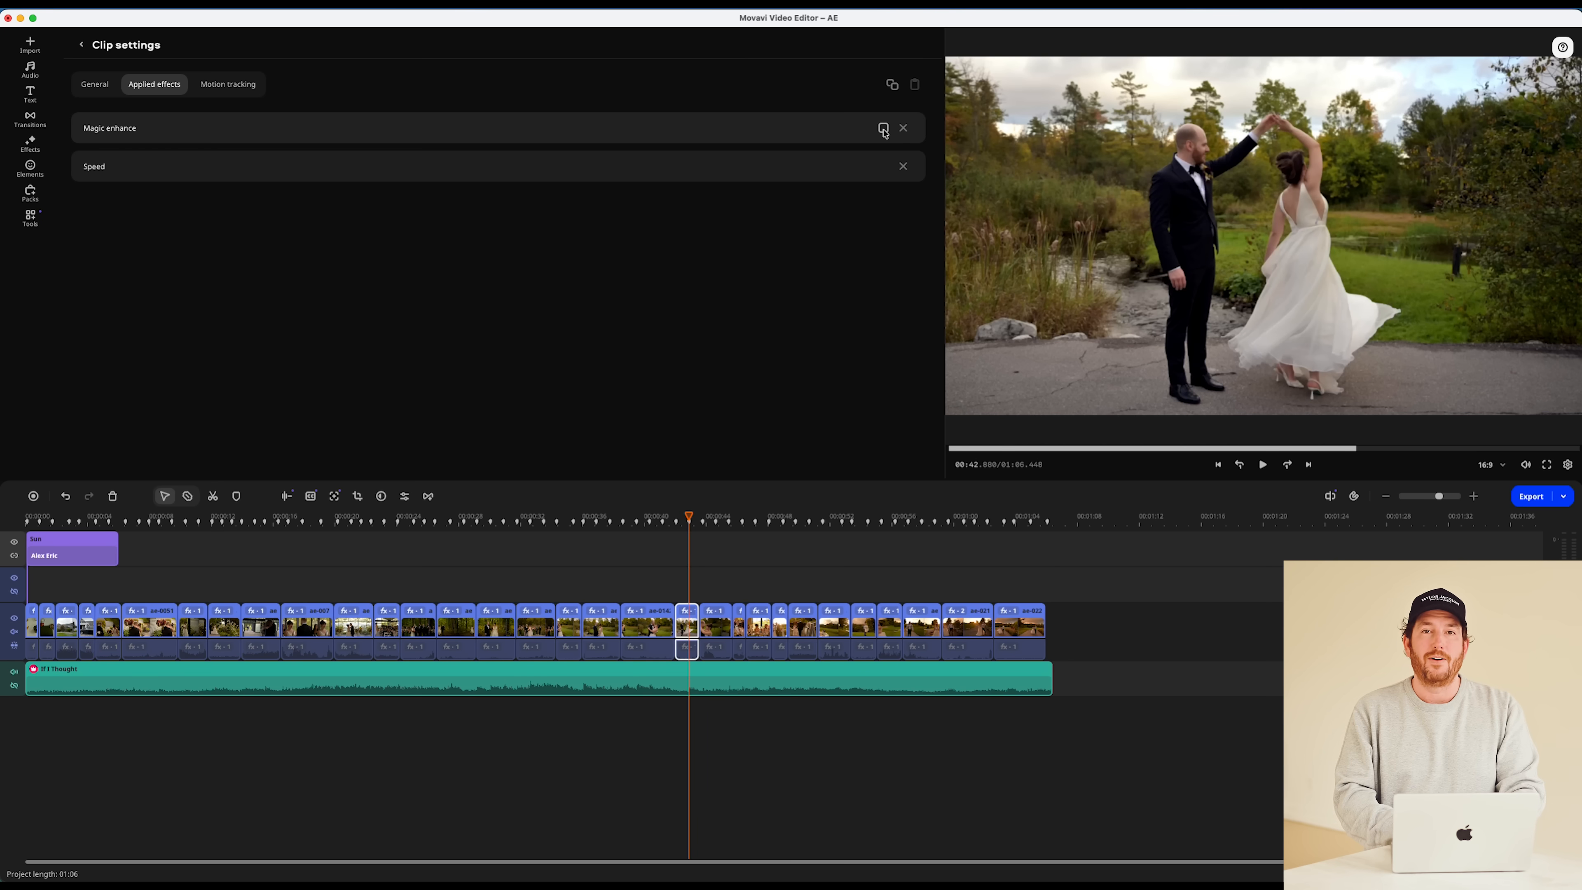
left_click(884, 129)
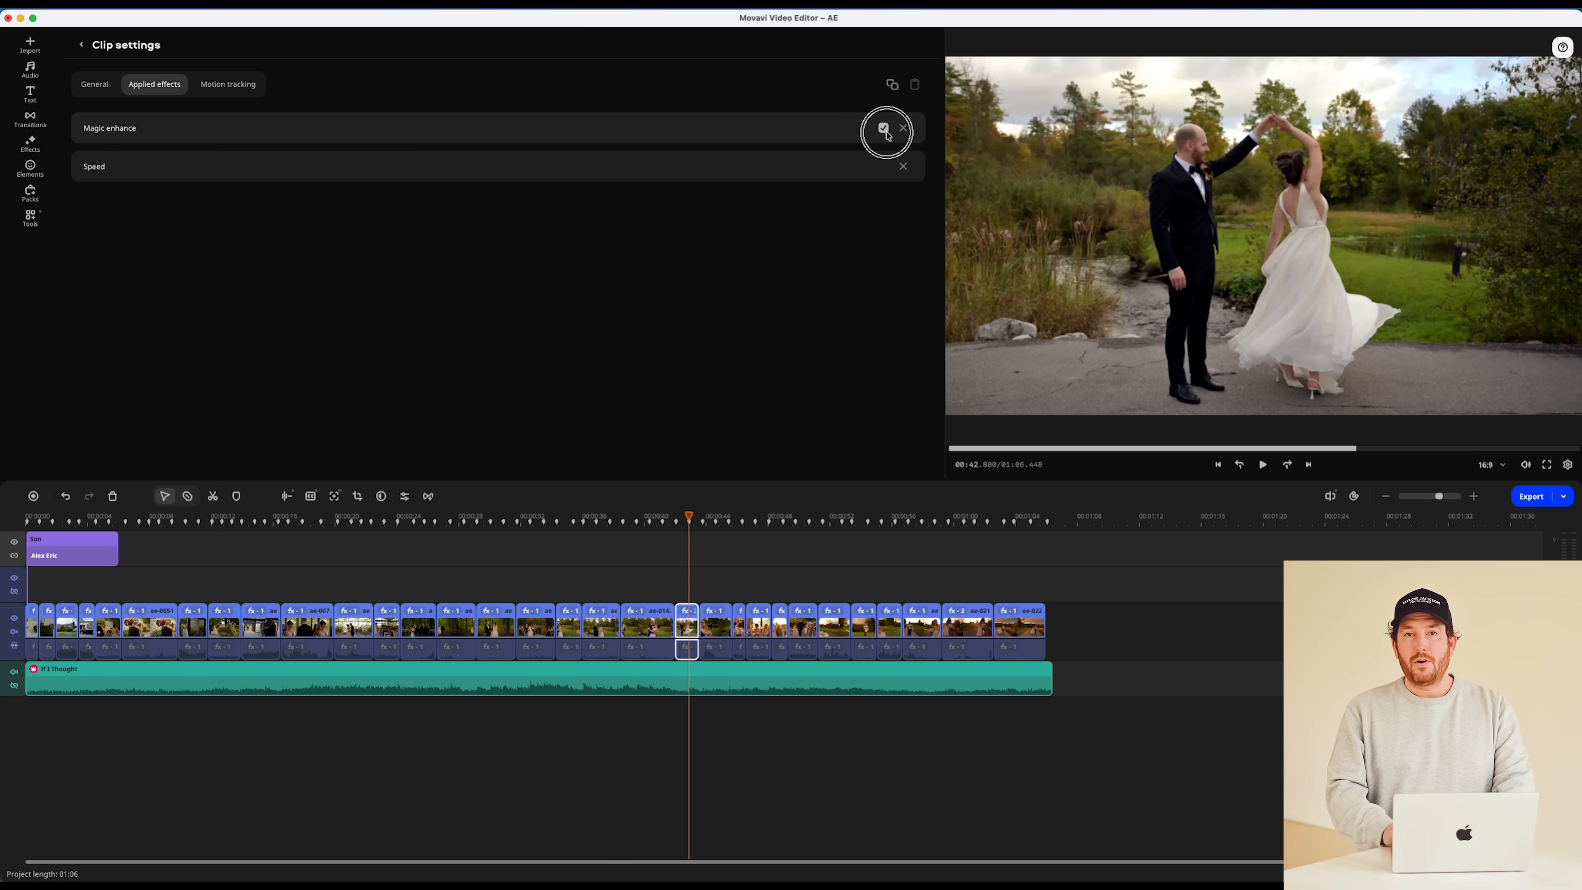
left_click(885, 129)
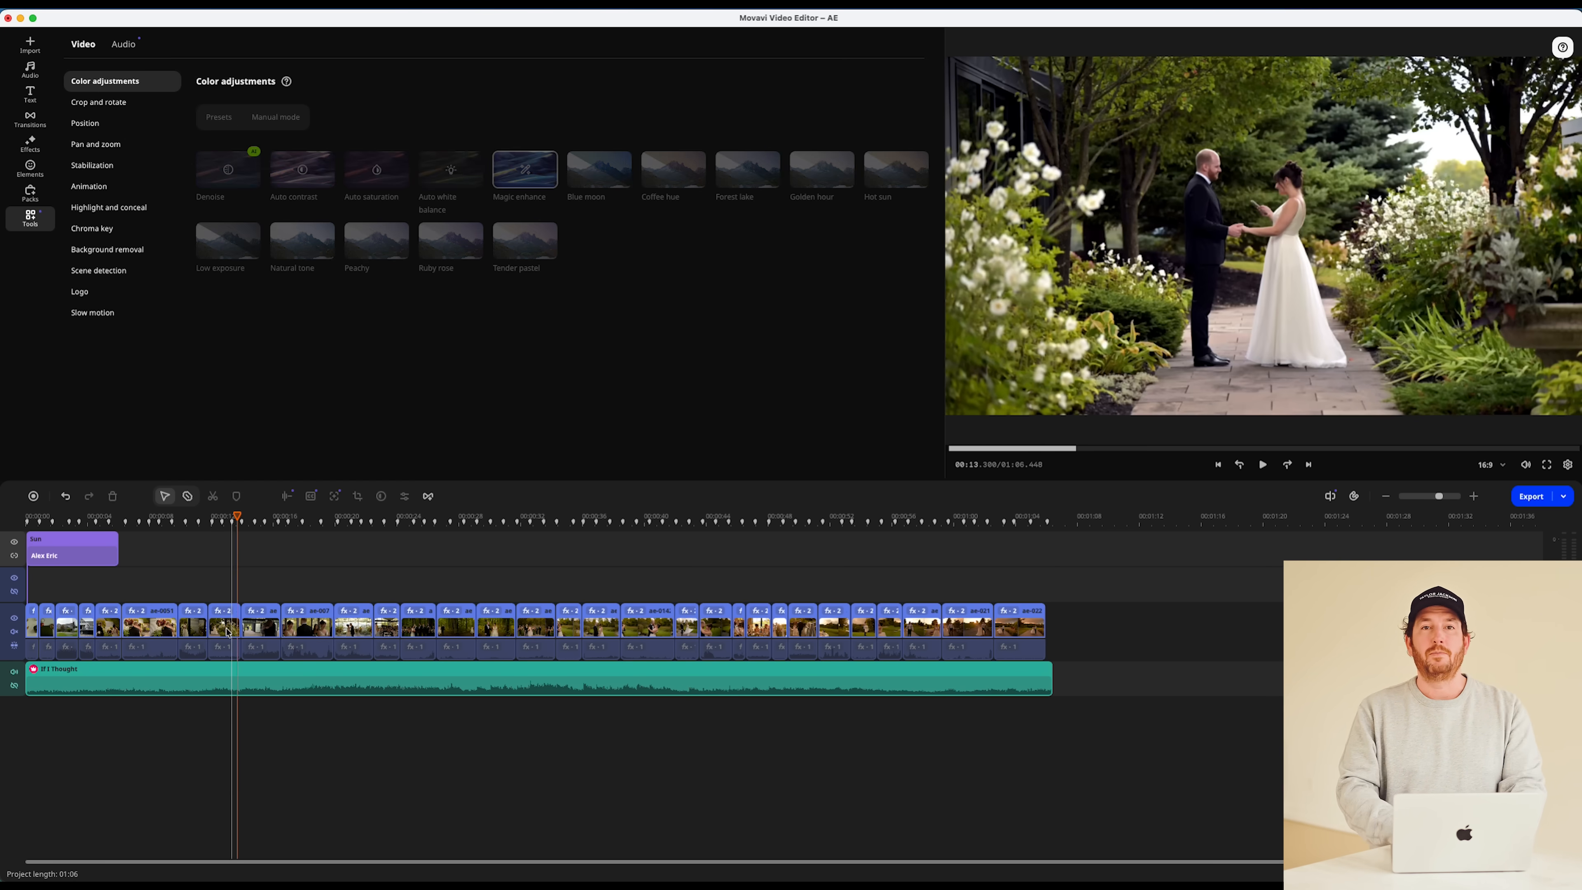
- Manually adjust the color of the garden clip near 00:13, setting Brightness to 11 and raising Contrast to about 11
left_click(275, 117)
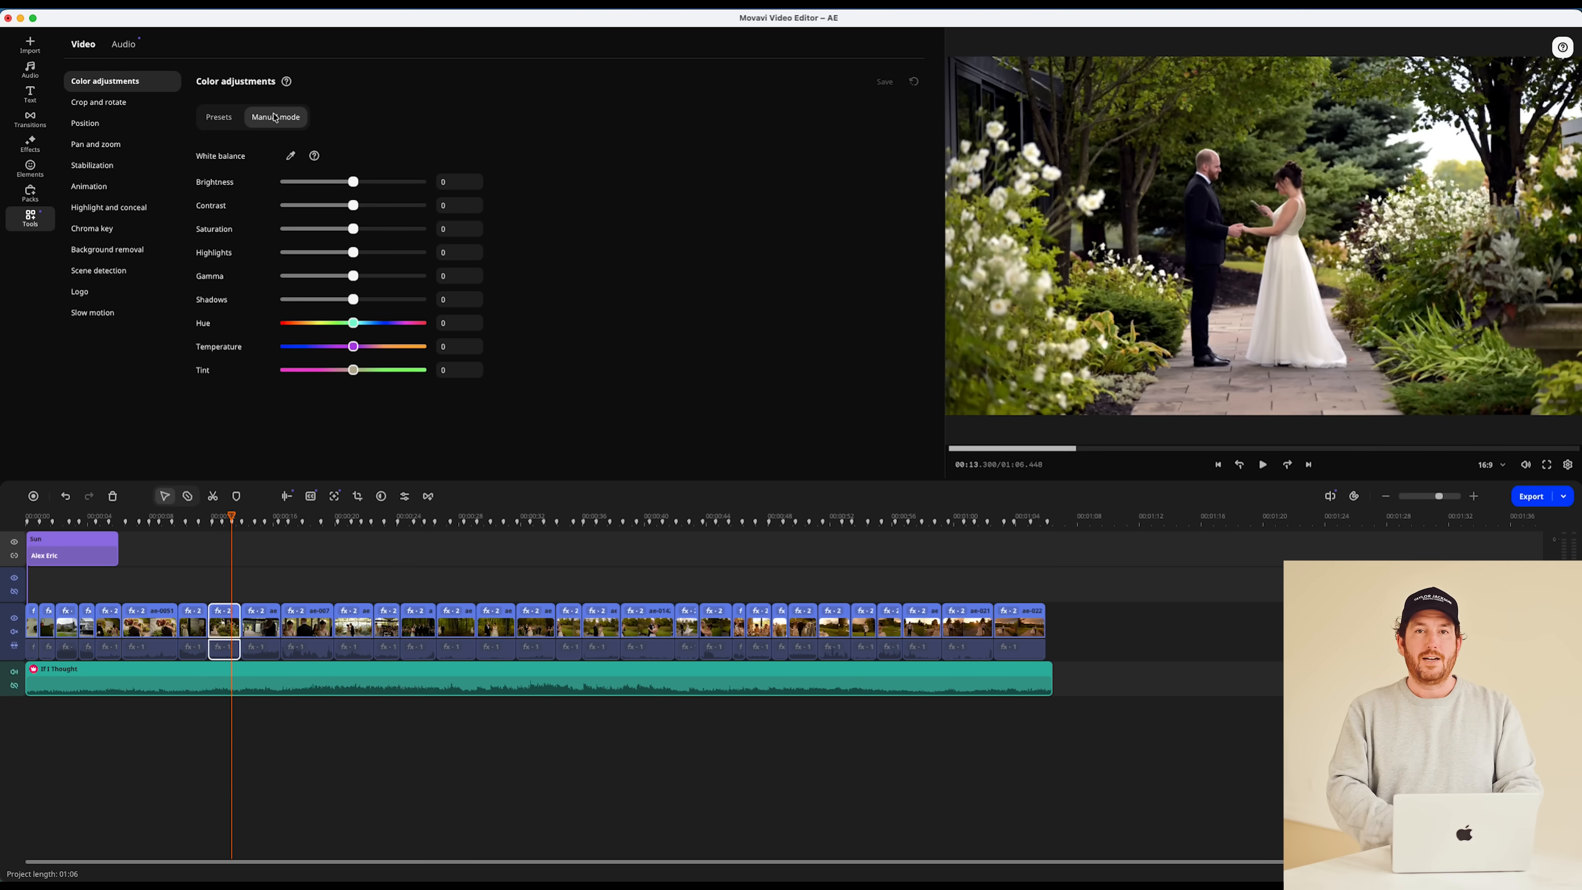
left_click_drag(356, 183, 365, 183)
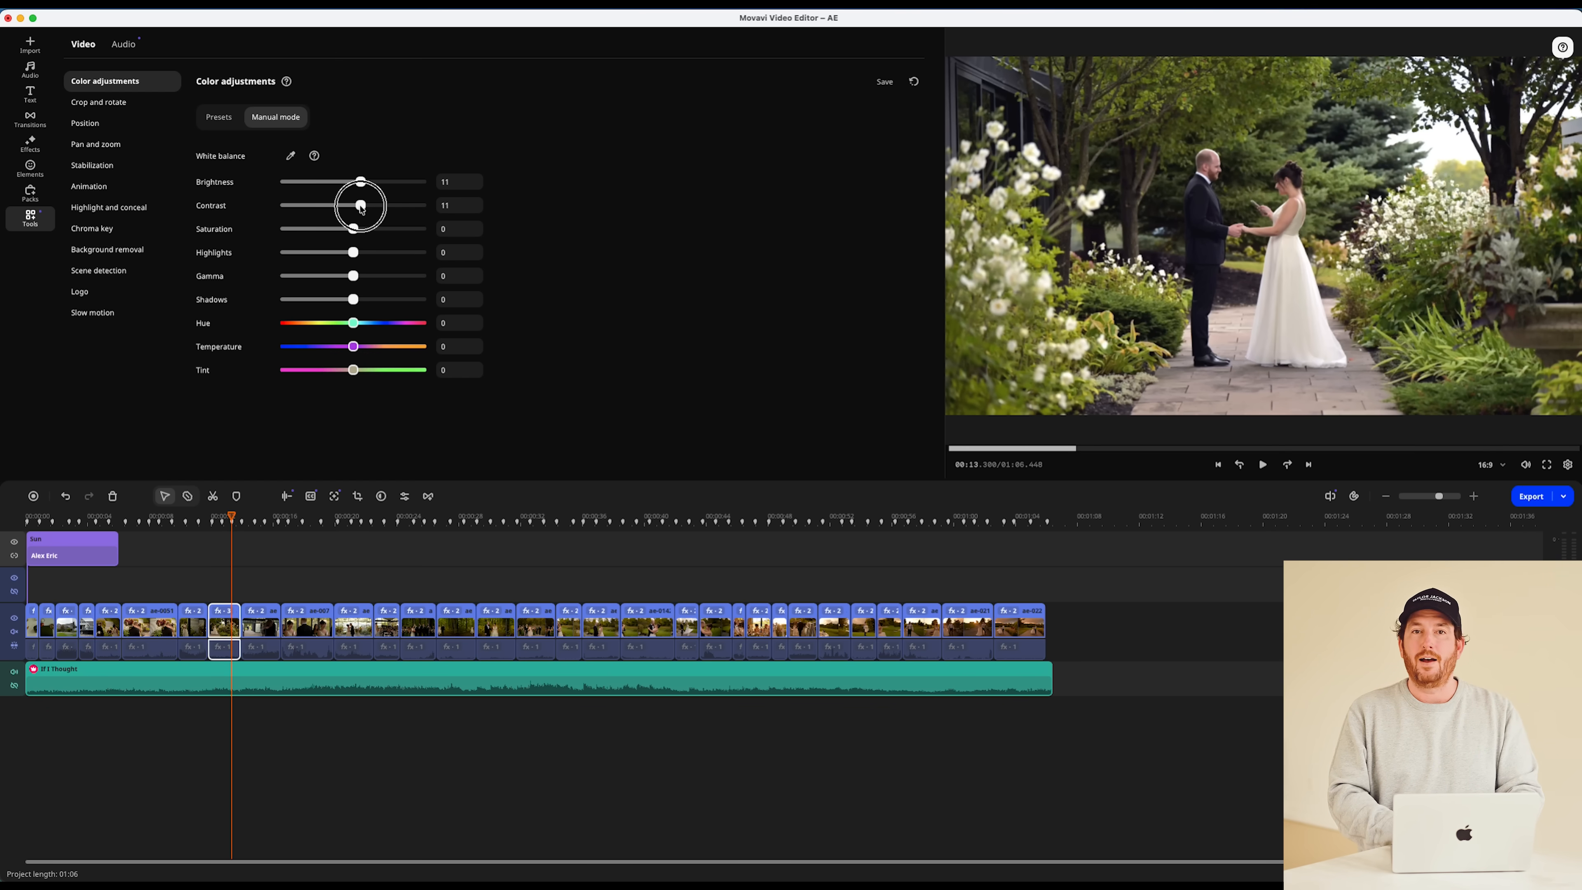
left_click_drag(362, 206, 367, 207)
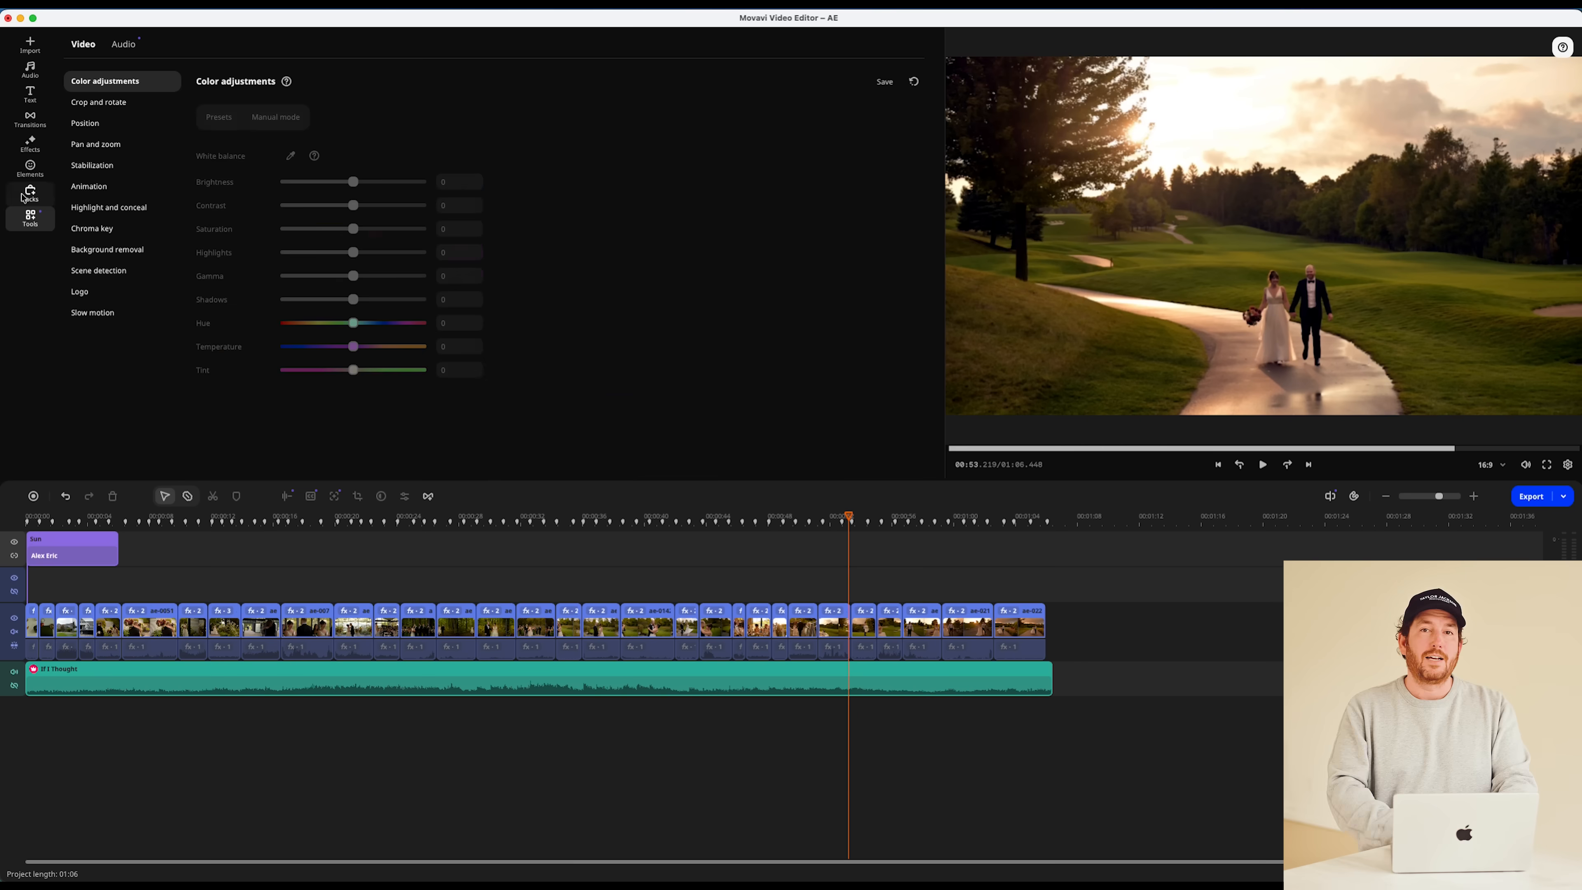
- Search the effect packs for "wedd" to find wedding-themed packs
left_click(25, 197)
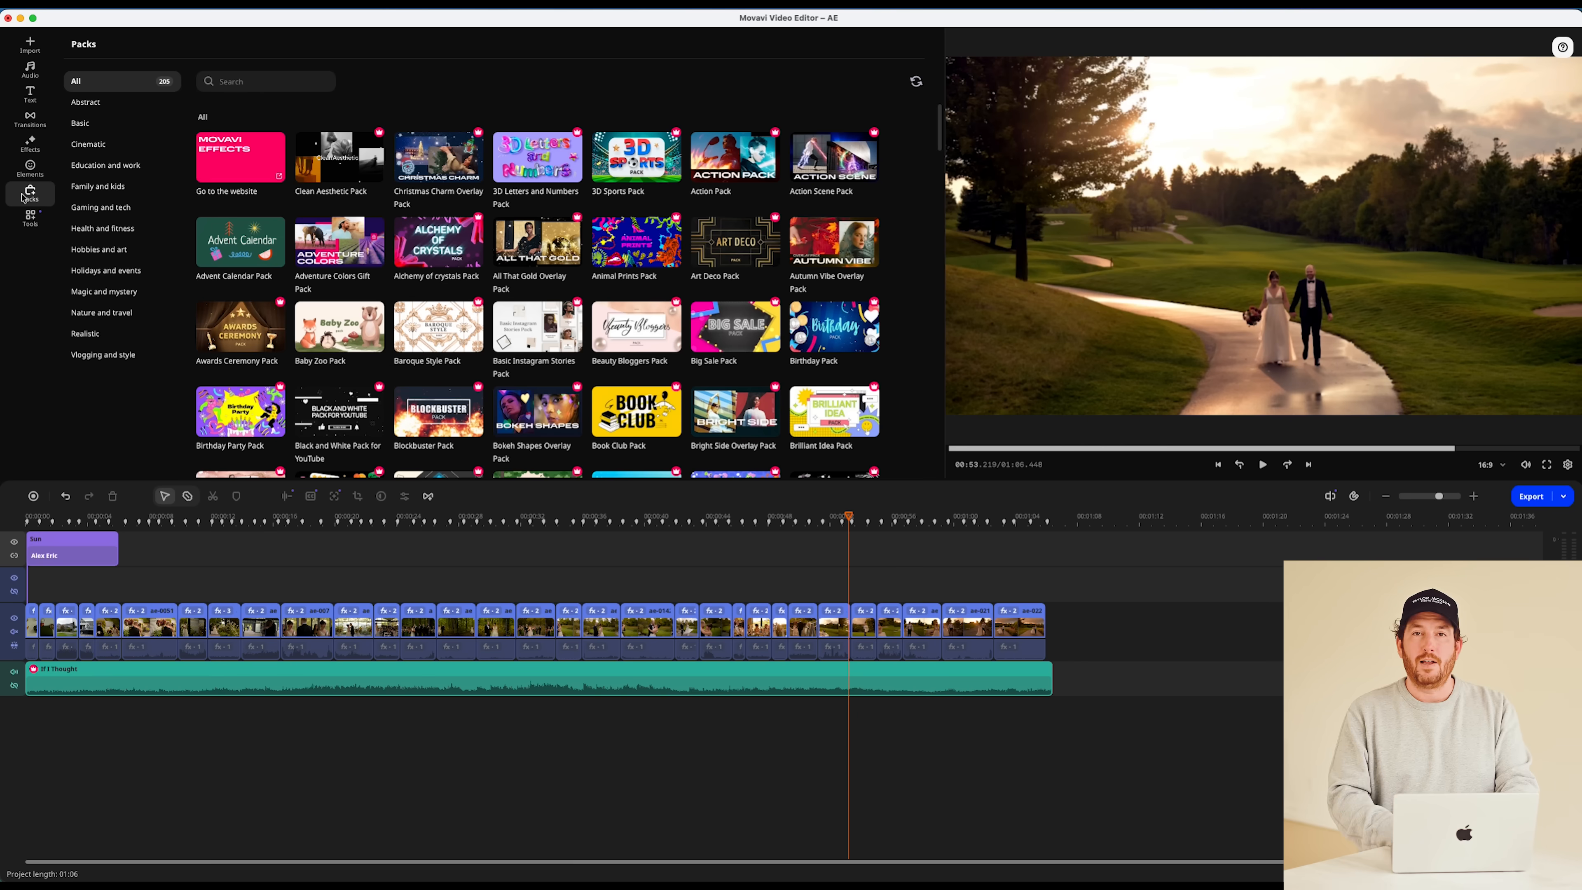
left_click(236, 81)
type("wedd")
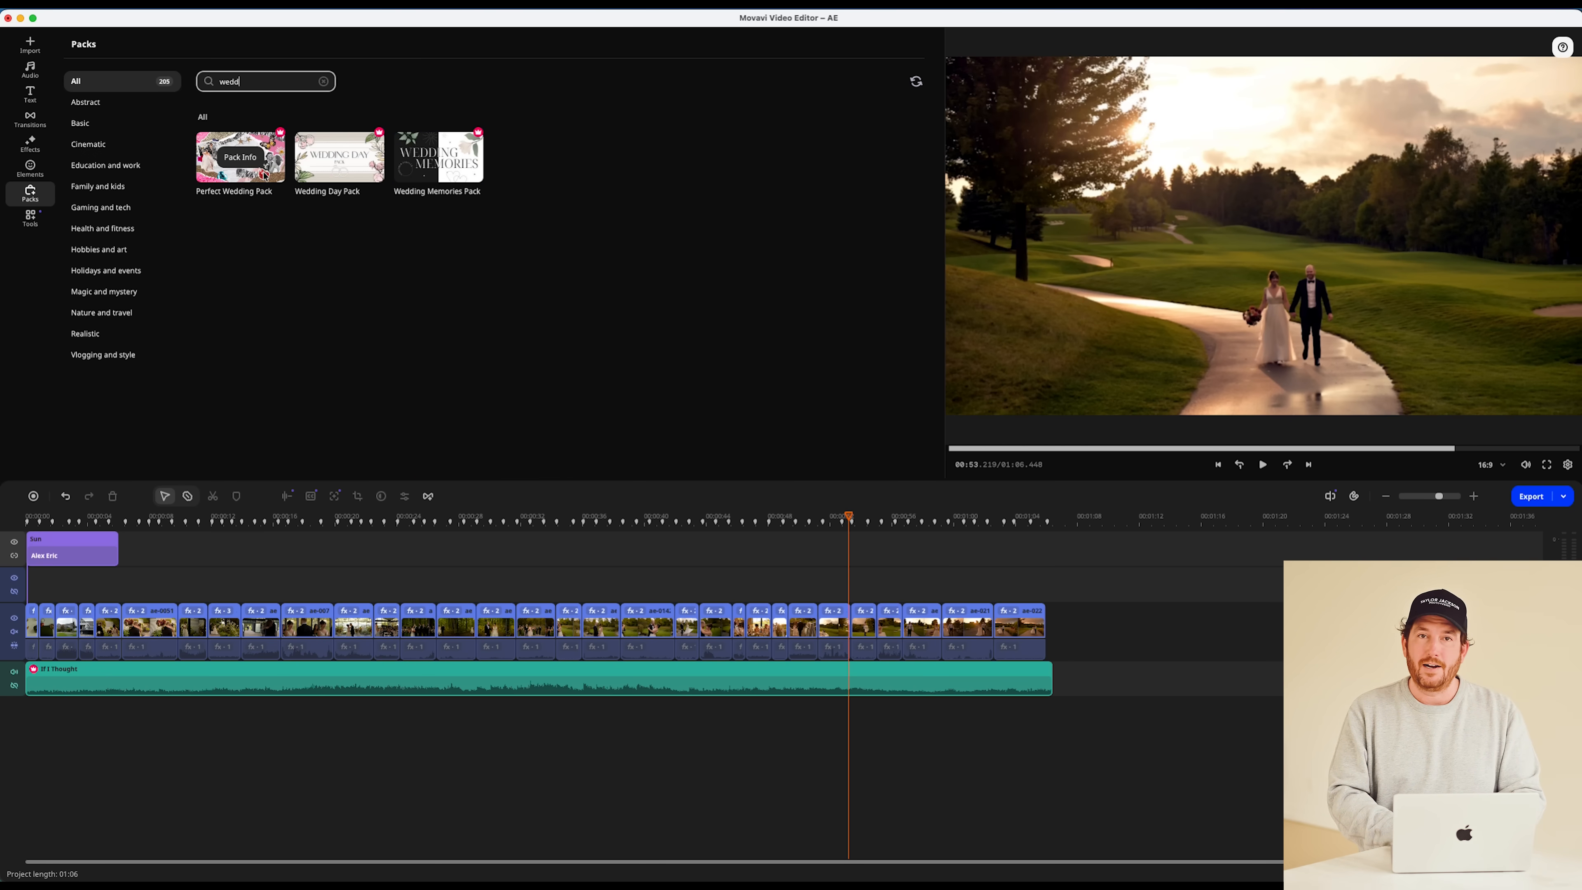
- Apply the Perfect Wedding Pack 2 LUT to the golf course path clip near 00:53 and to all other clips on the timeline
left_click(242, 159)
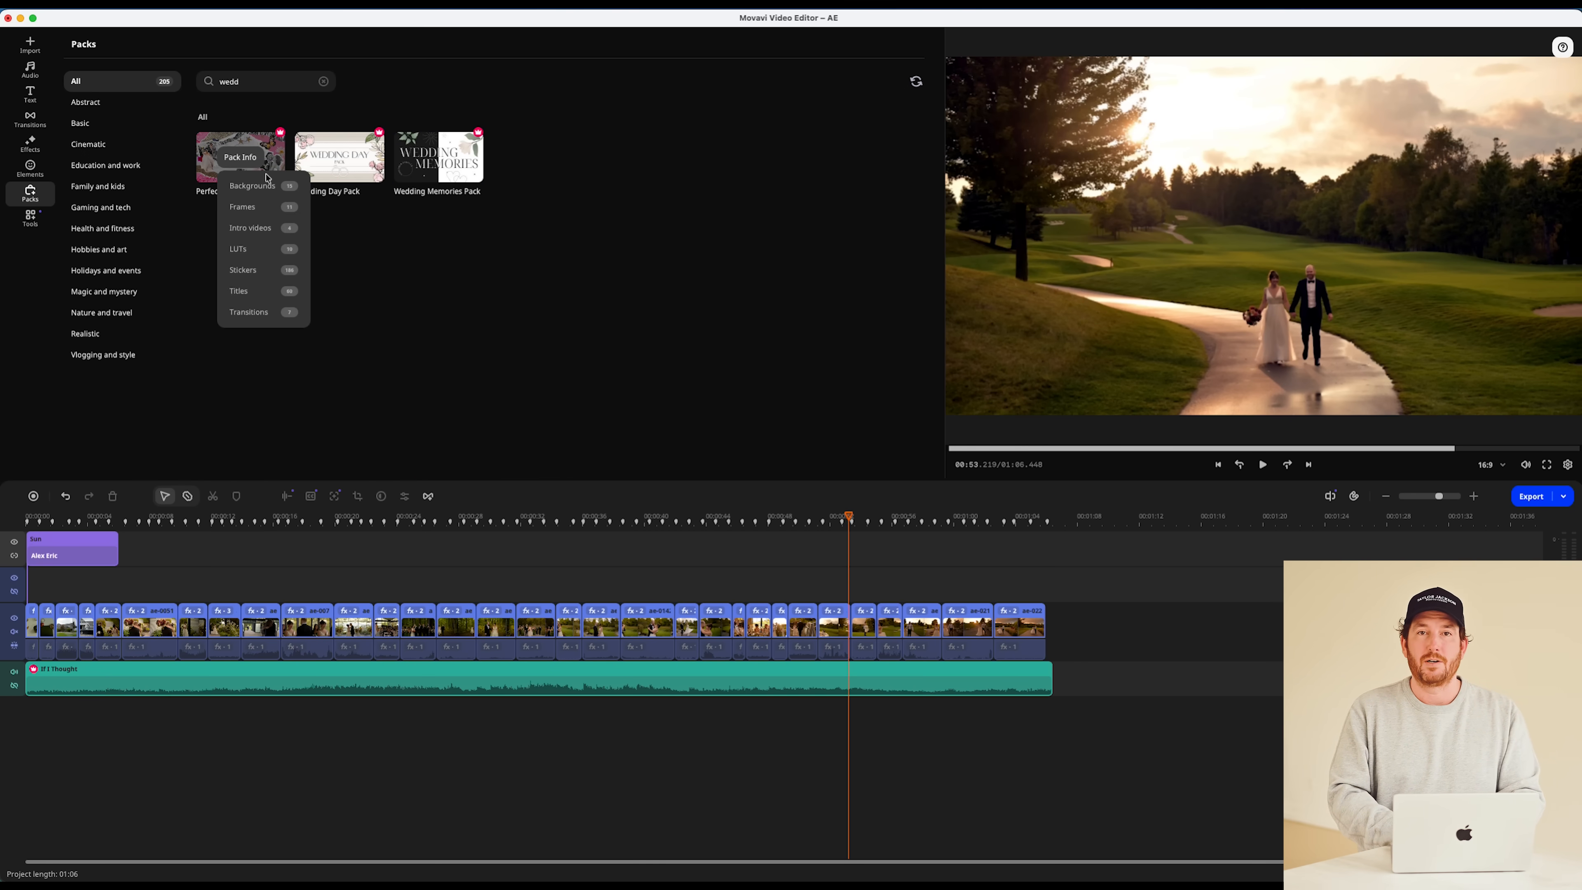
left_click(257, 251)
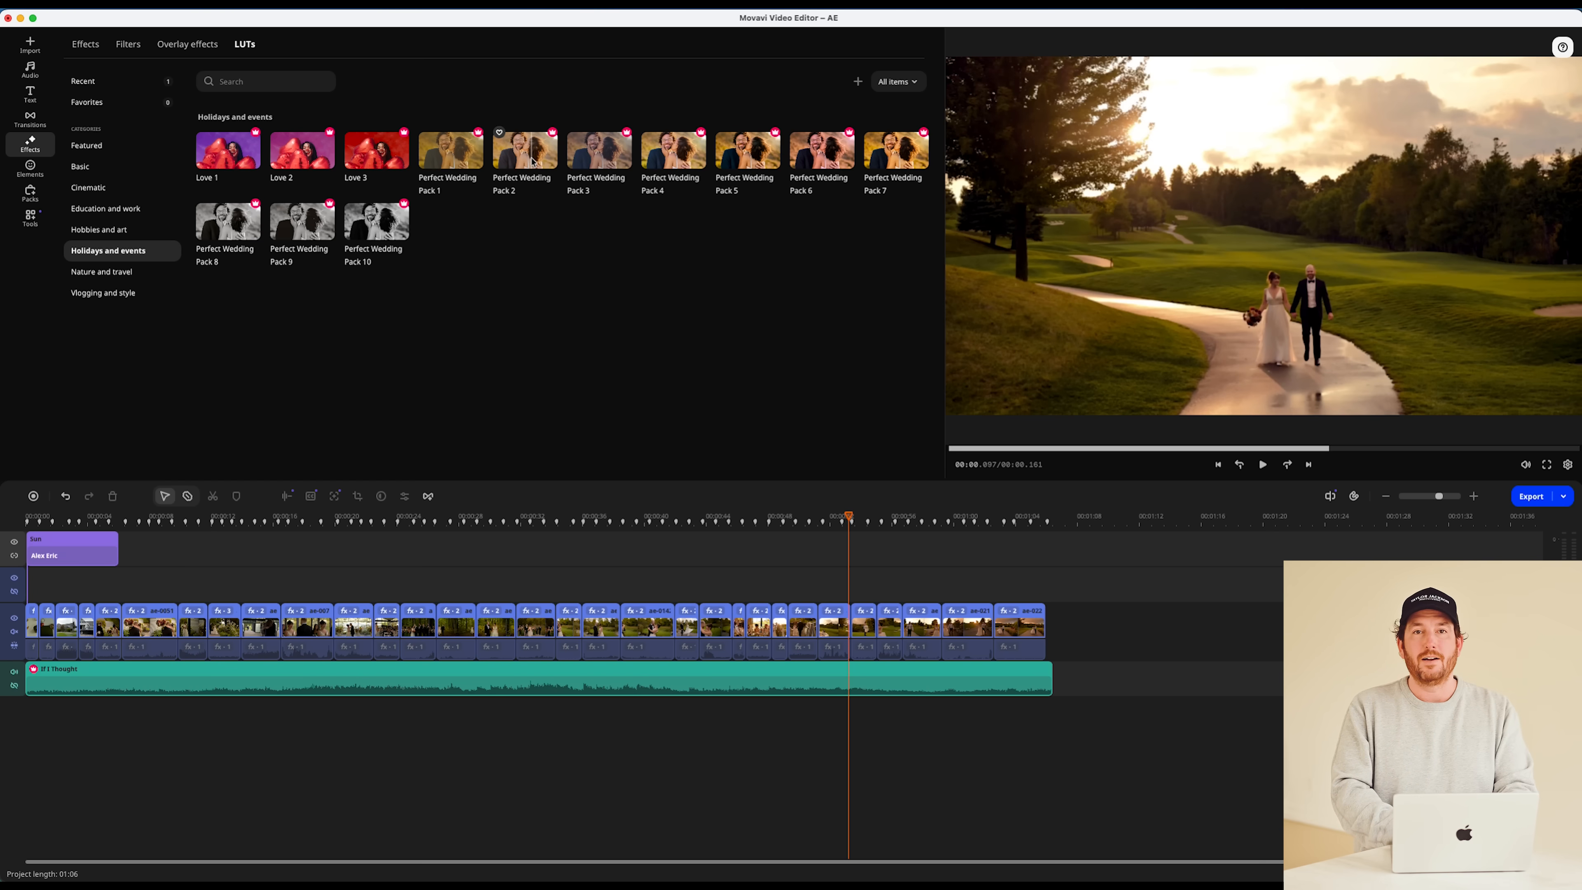
left_click_drag(838, 468, 856, 605)
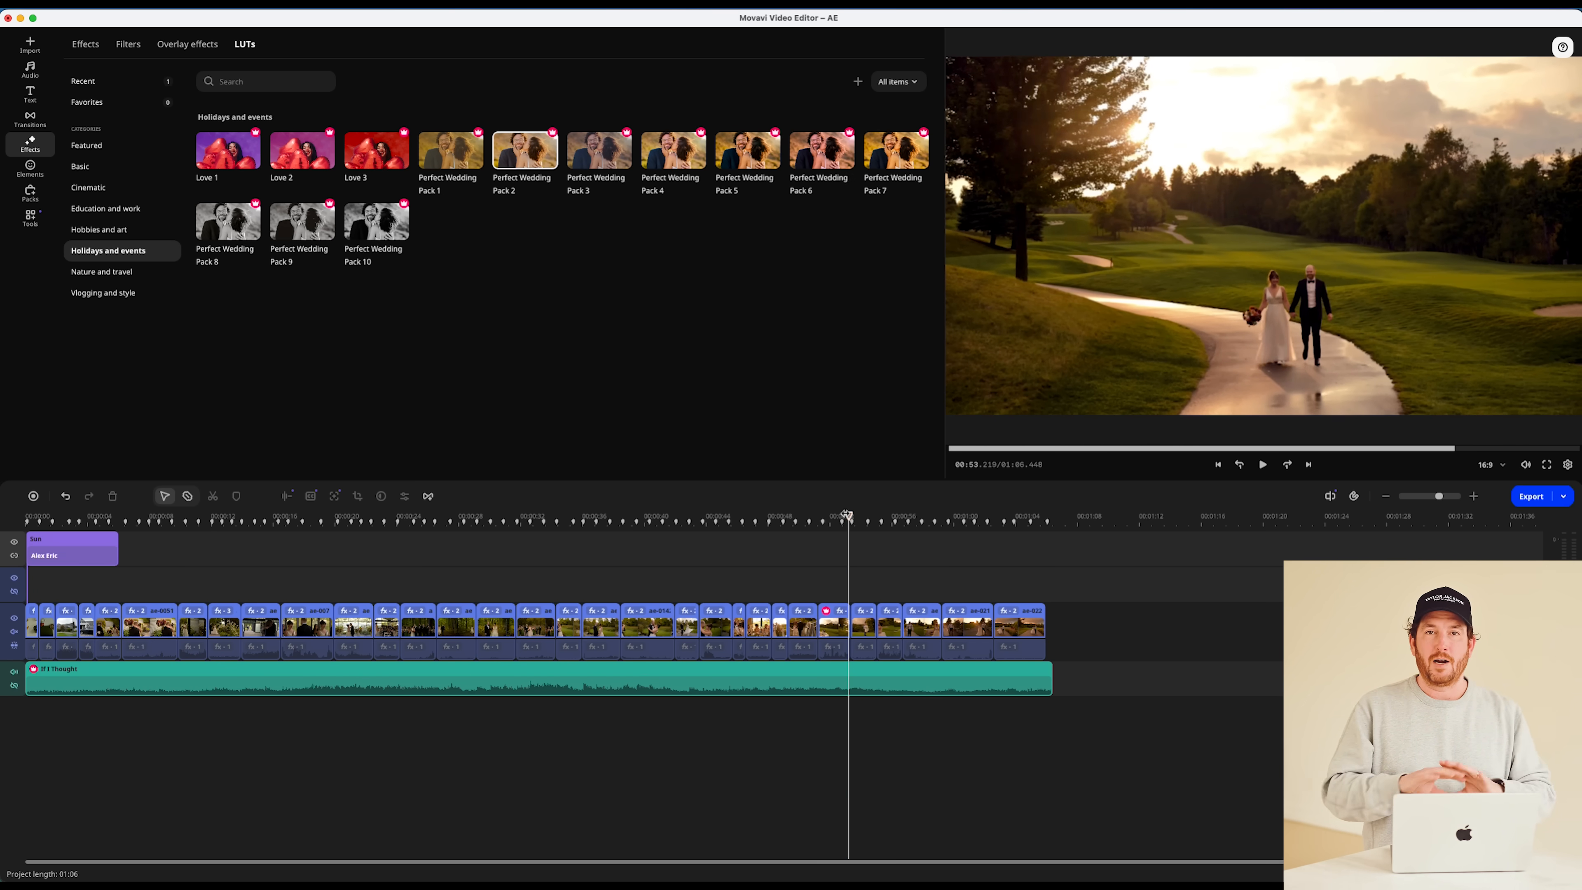
left_click_drag(848, 517, 823, 522)
left_click_drag(525, 150, 538, 618)
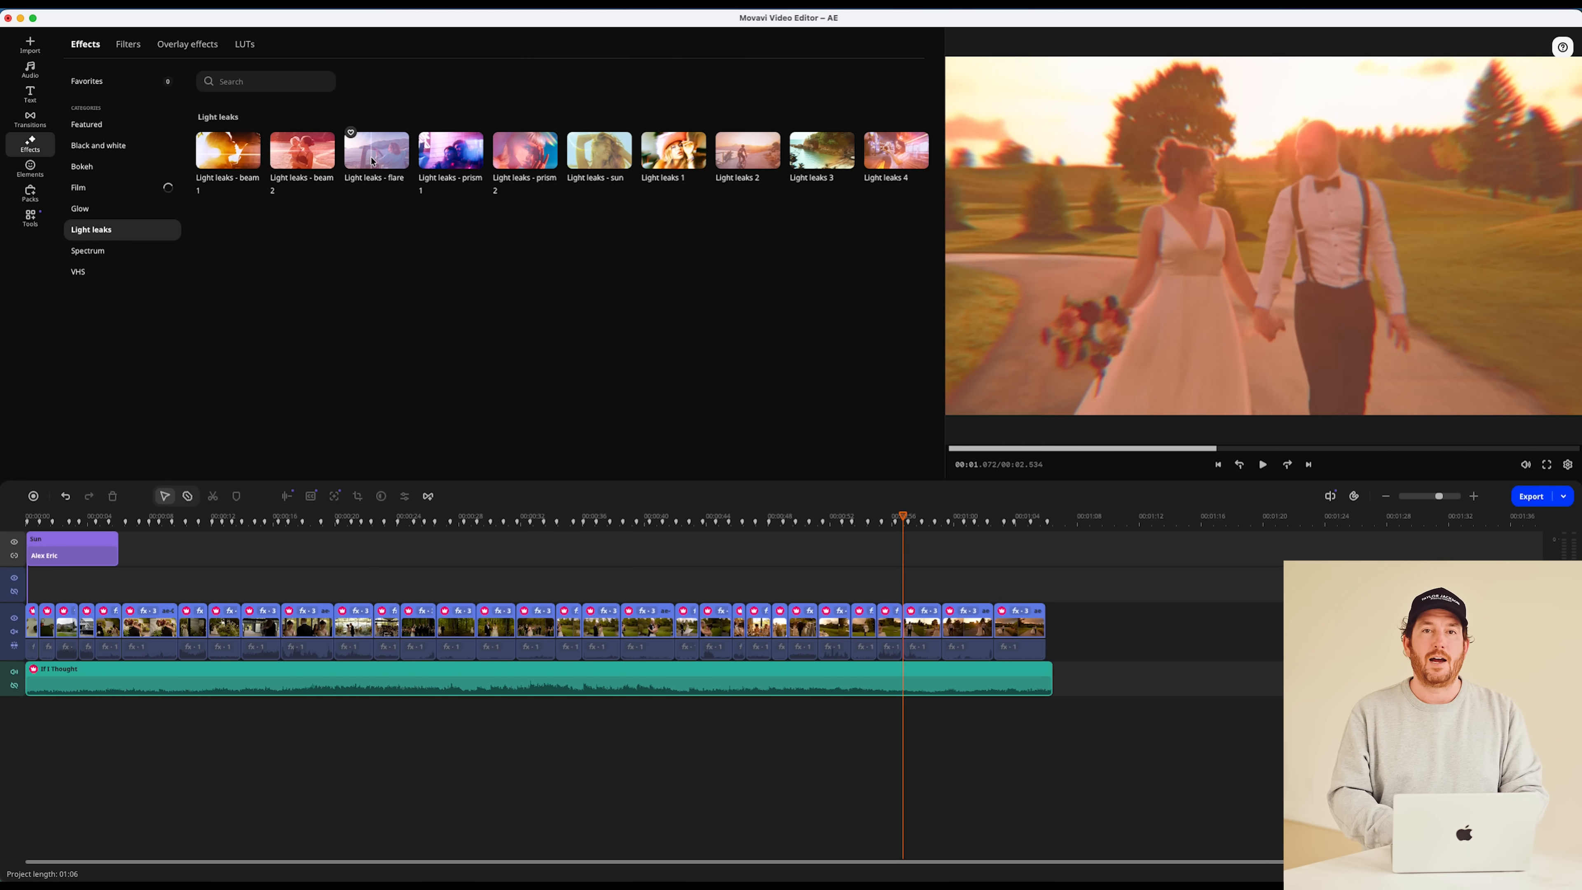
- Preview the Light leaks effects and apply Light leaks 1 to the clip of the couple walking hand in hand near 00:57
left_click(447, 167)
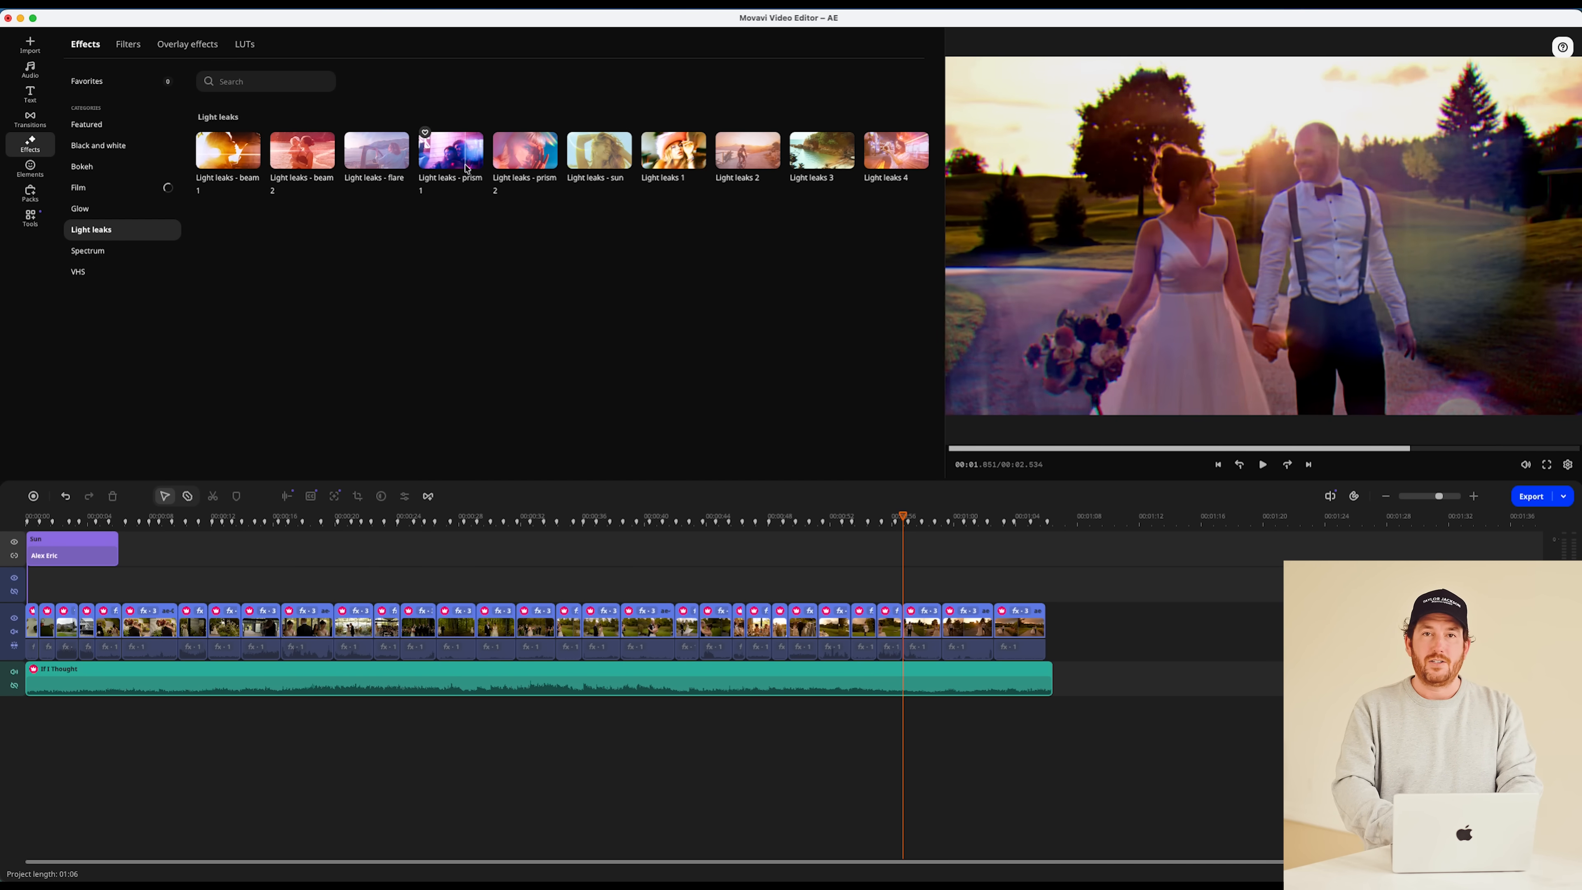
left_click(525, 171)
left_click(624, 164)
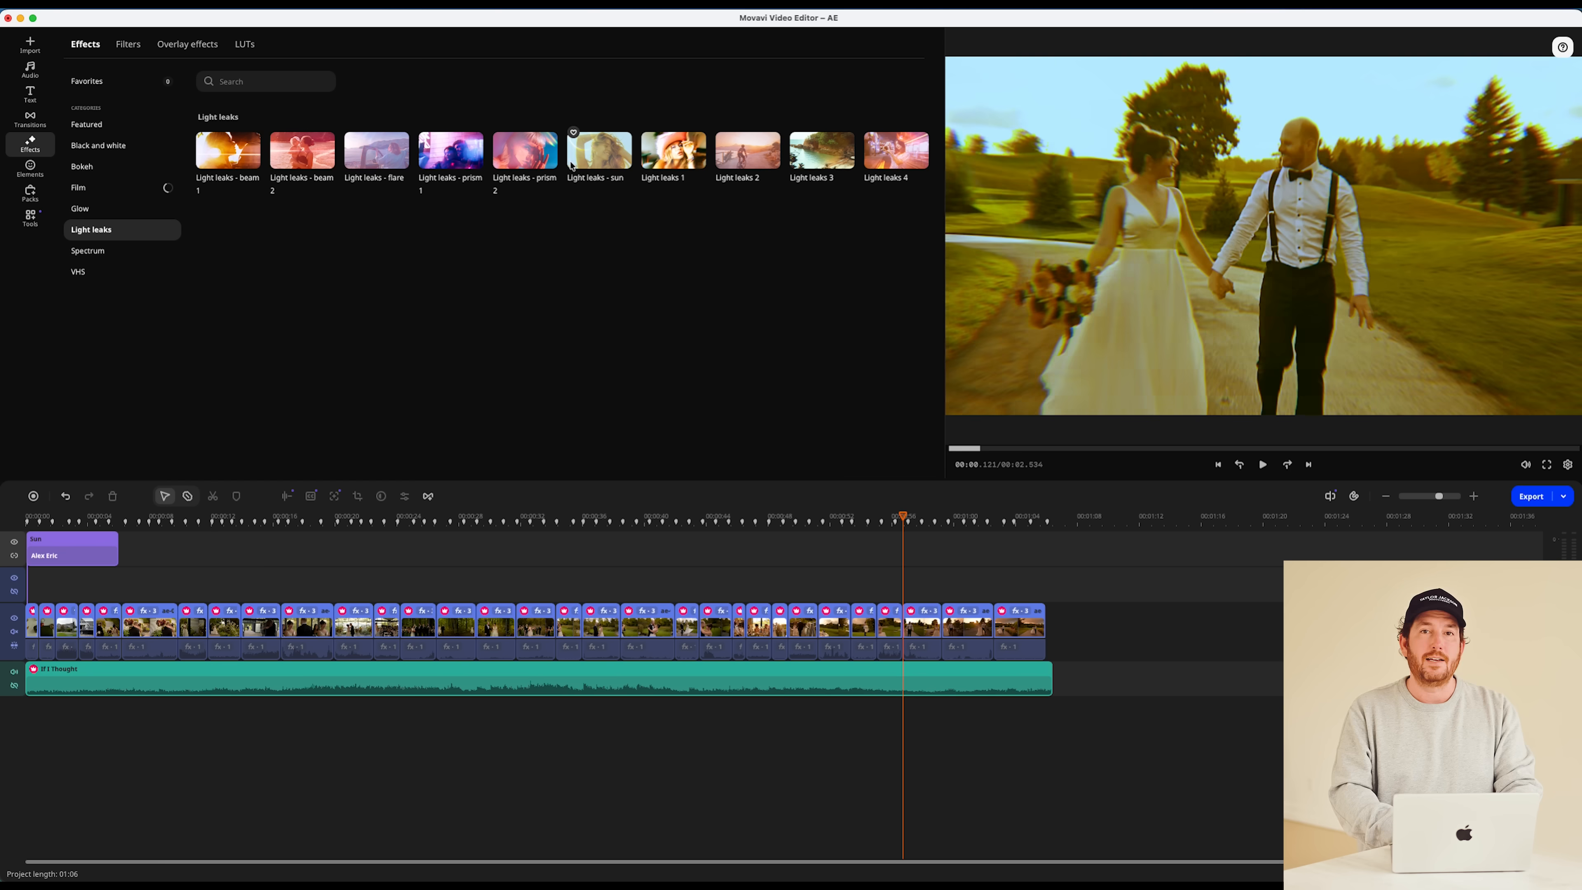
left_click(696, 167)
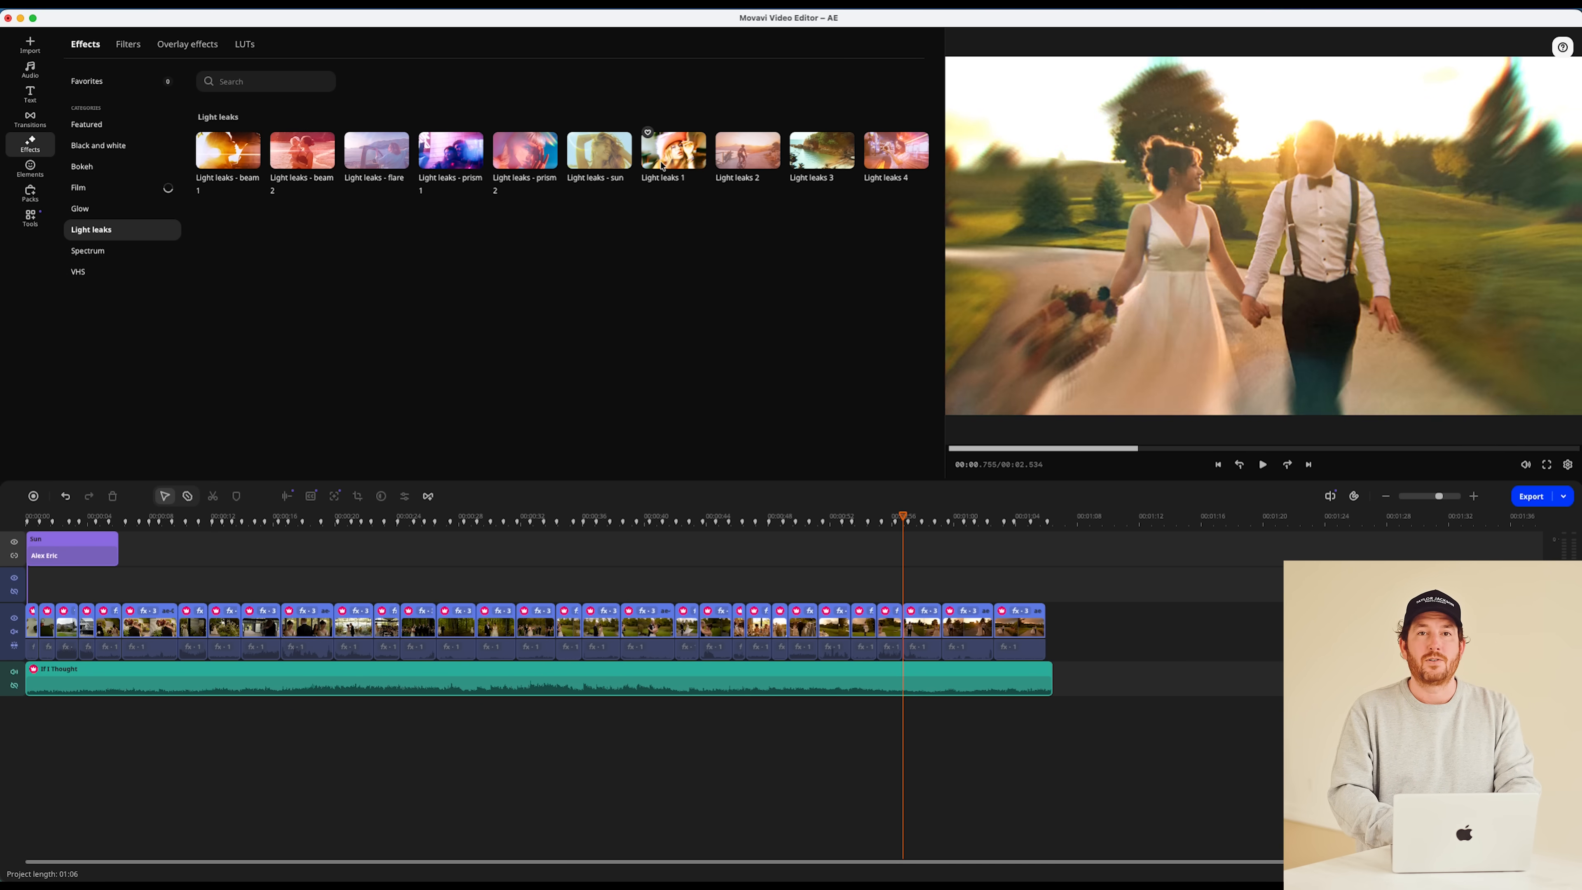
left_click(723, 165)
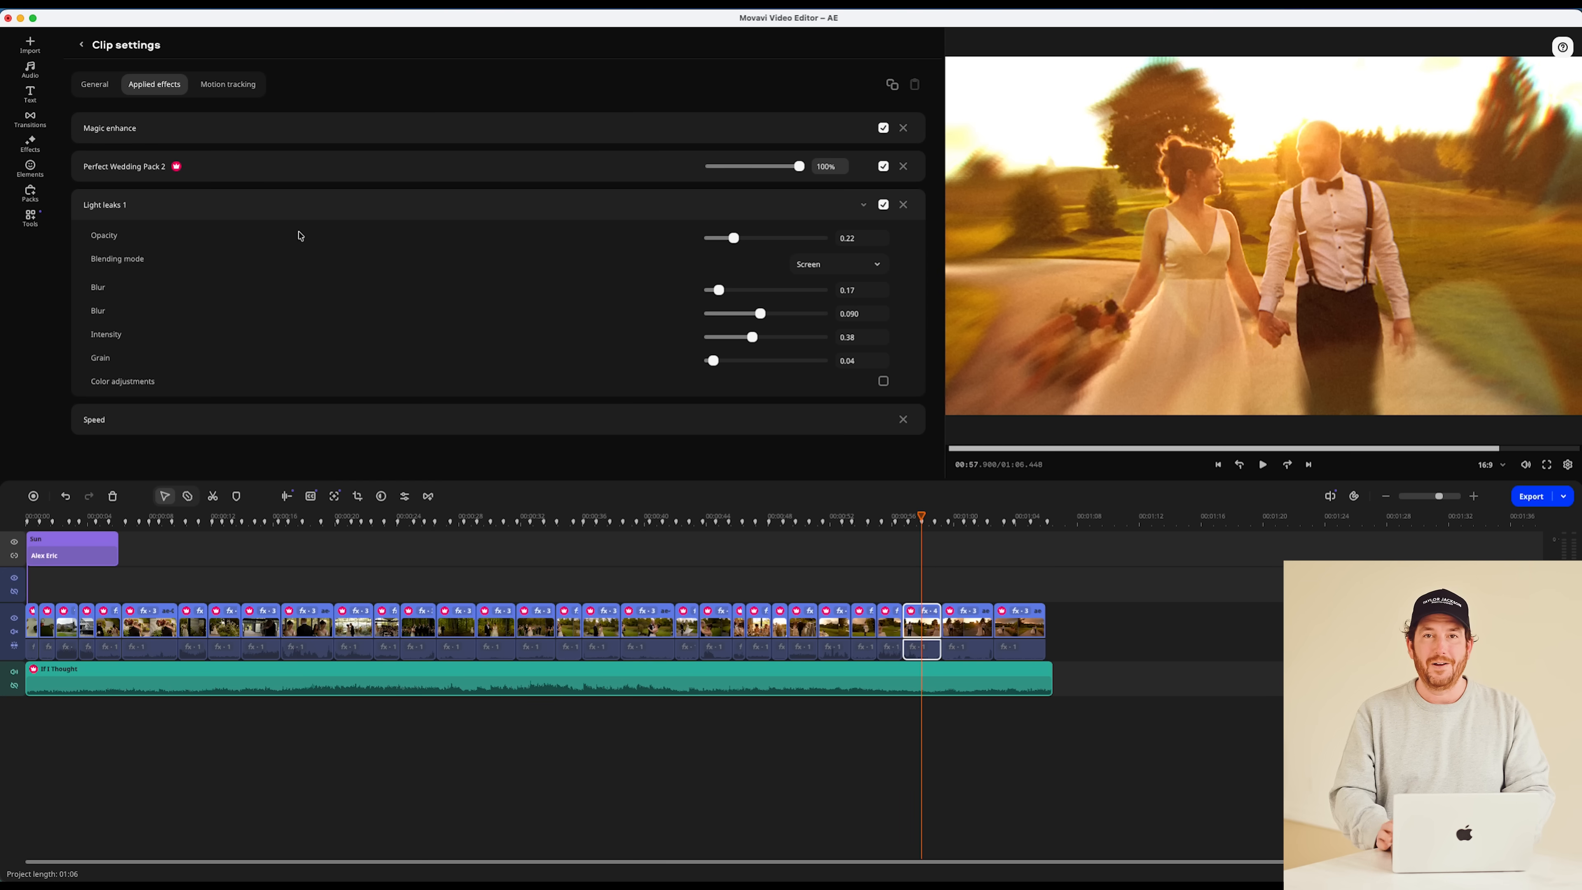
- Soften the clip's Light leaks 1 effect with Opacity 0.13, first Blur 0.10, second Blur 0.020 and a lower Intensity
mouse_move(736, 241)
left_mouse_down()
mouse_move(699, 244)
mouse_move(722, 245)
left_mouse_up()
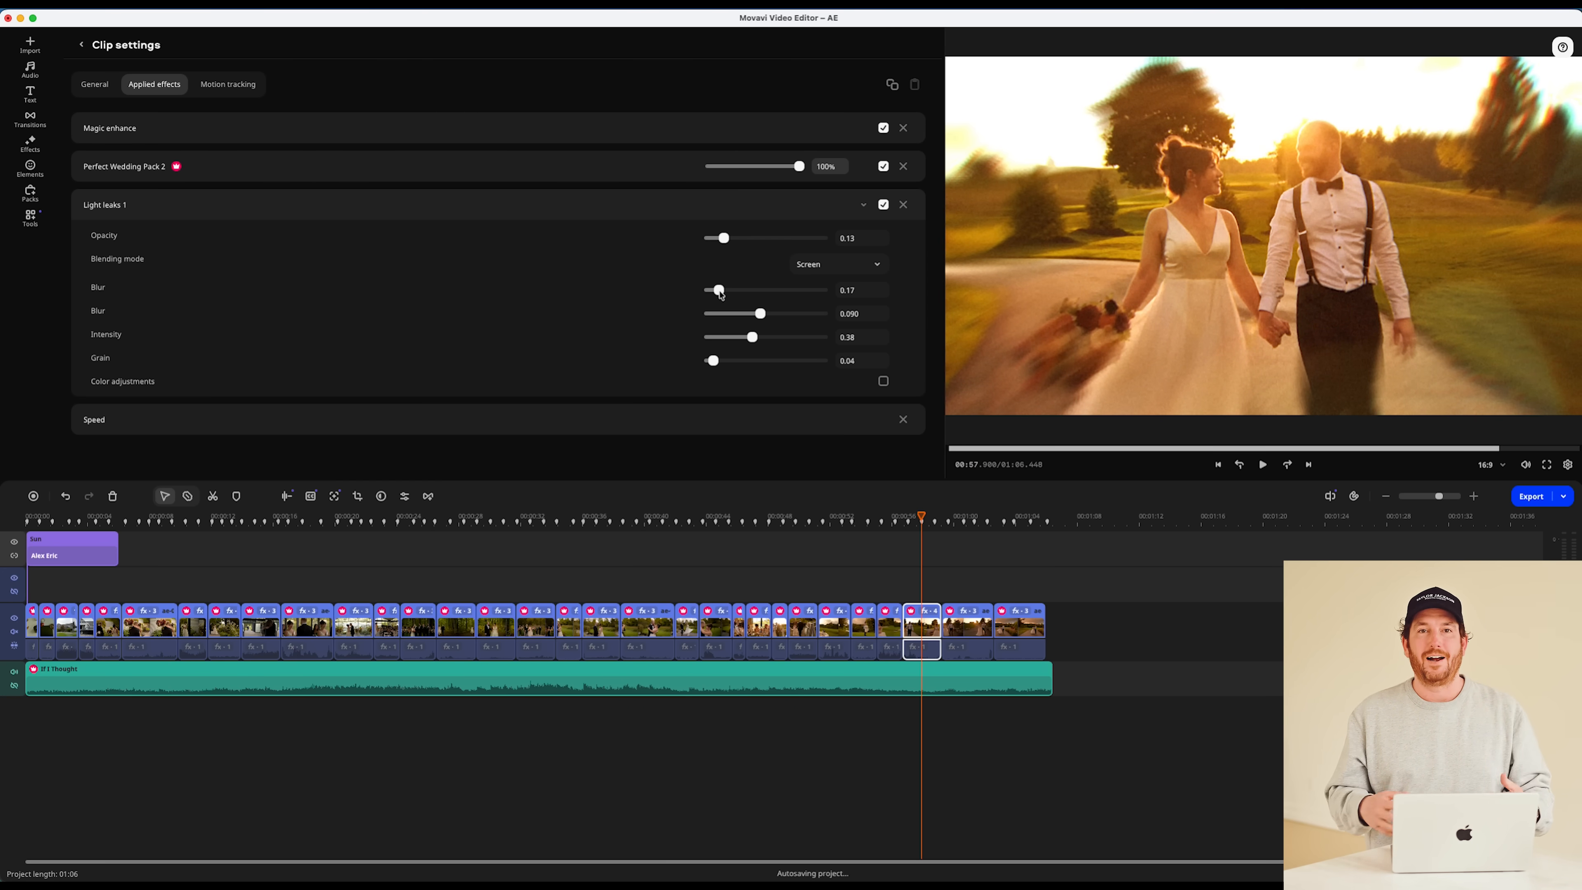
left_click_drag(719, 290, 705, 291)
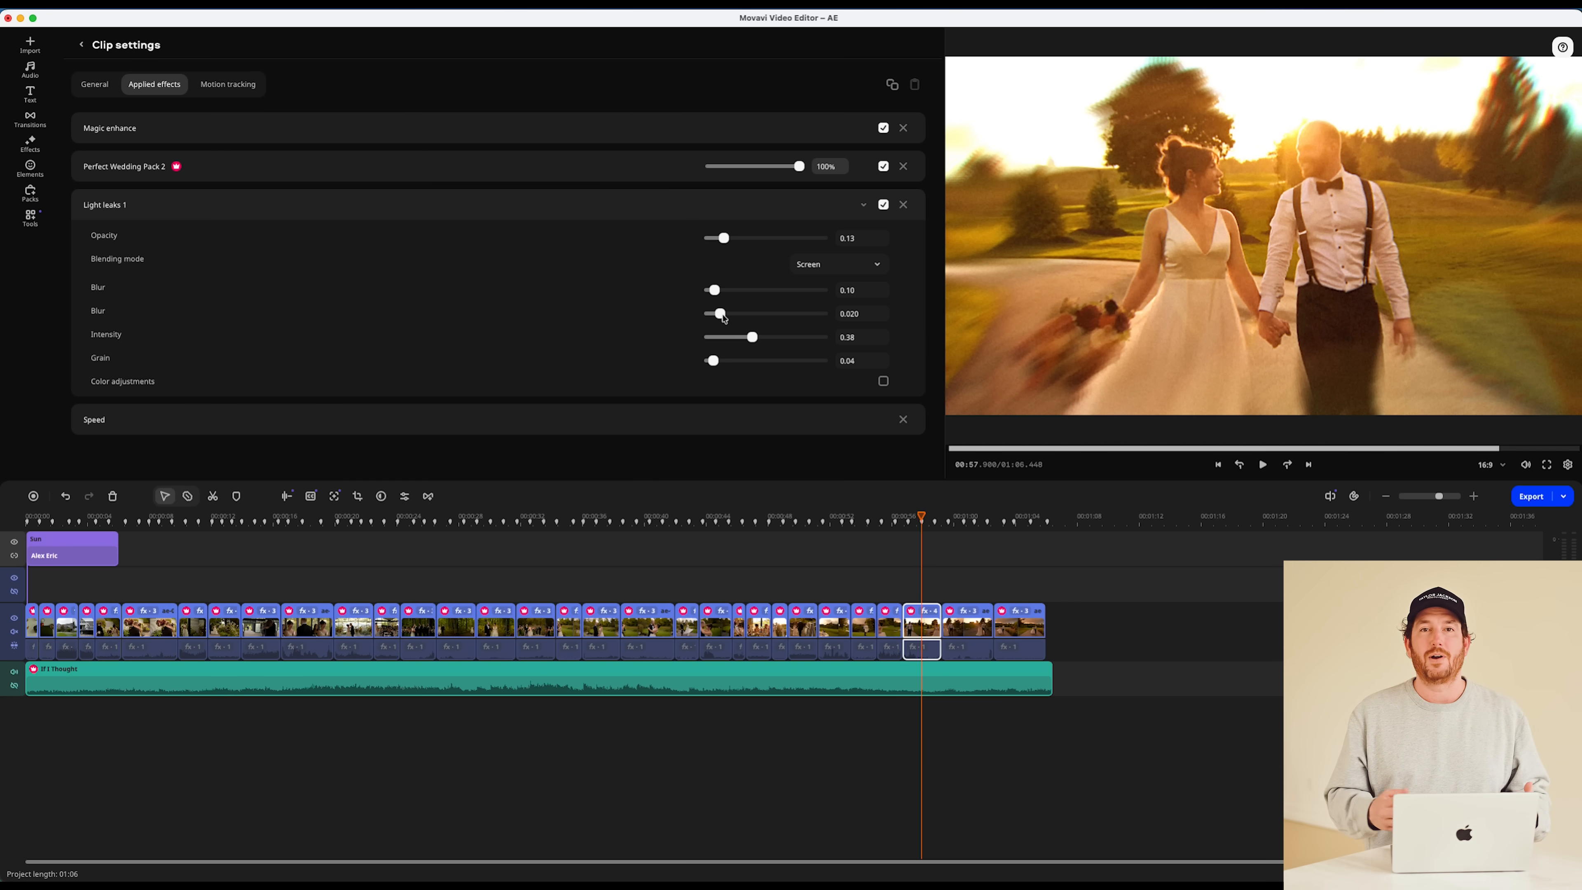
left_click_drag(752, 339, 705, 339)
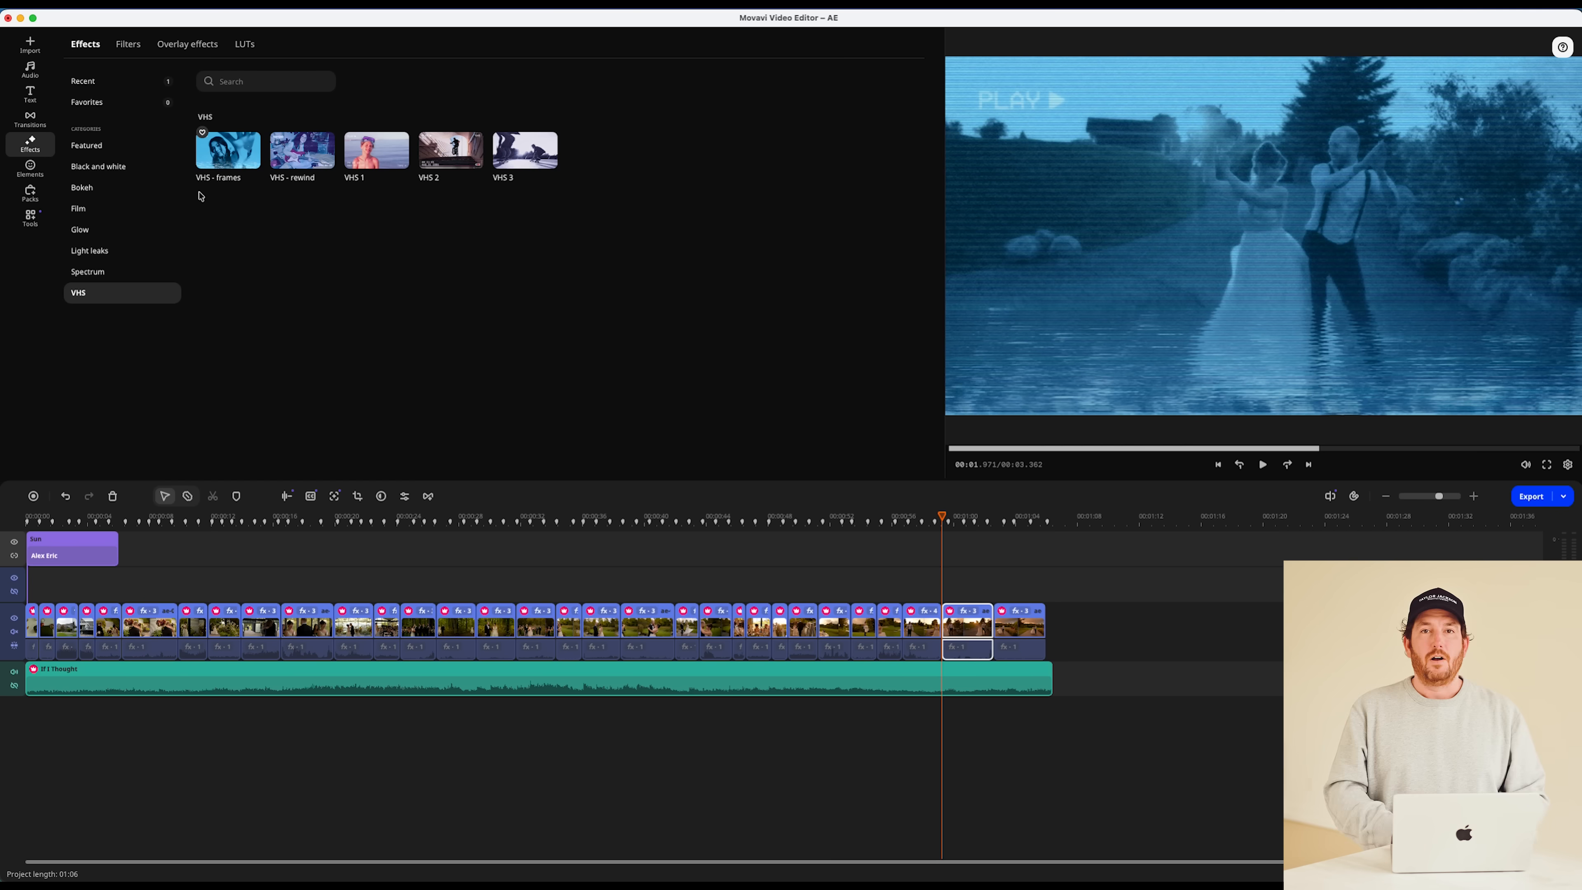